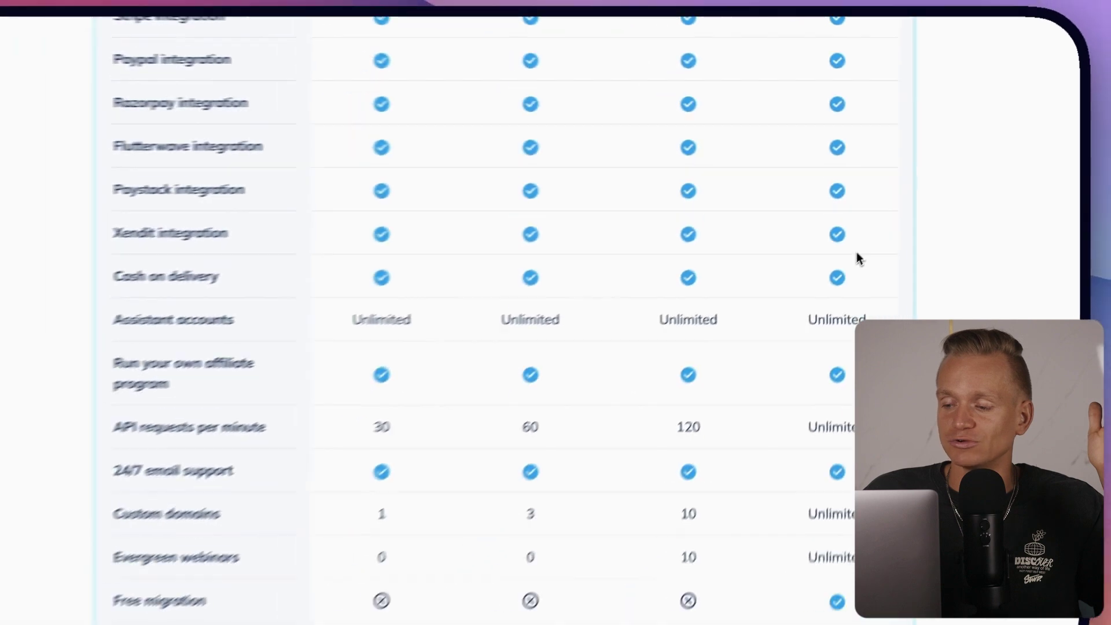
Switch the pricing table to annual billing and compare the yearly prices of the Startup, Webinar and Unlimited plans
scroll(875, 243, "up", 15)
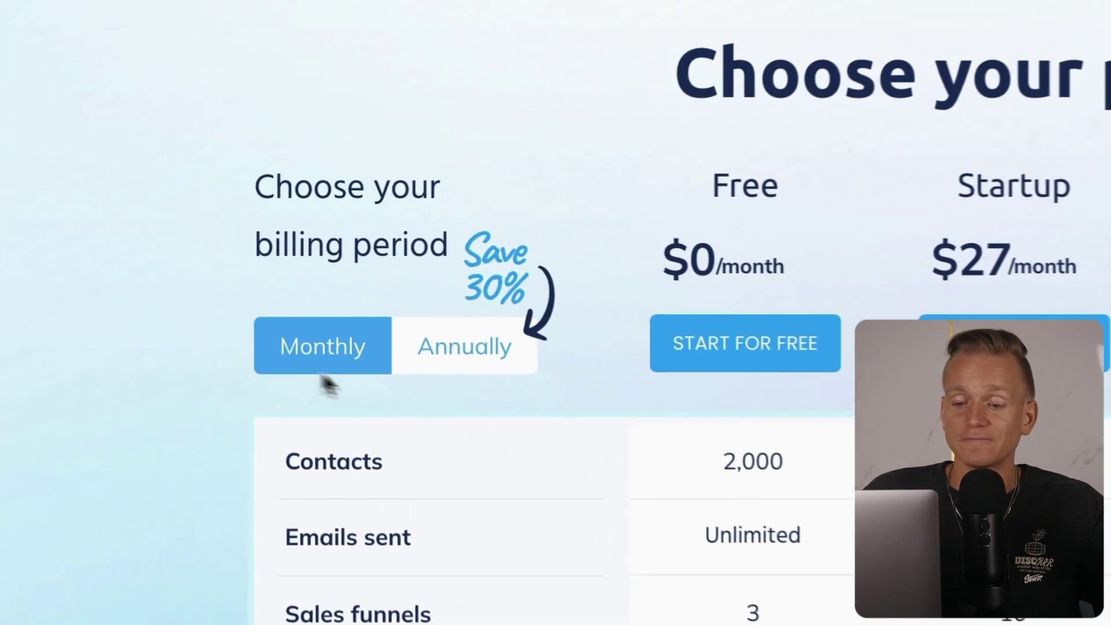
left_click(472, 366)
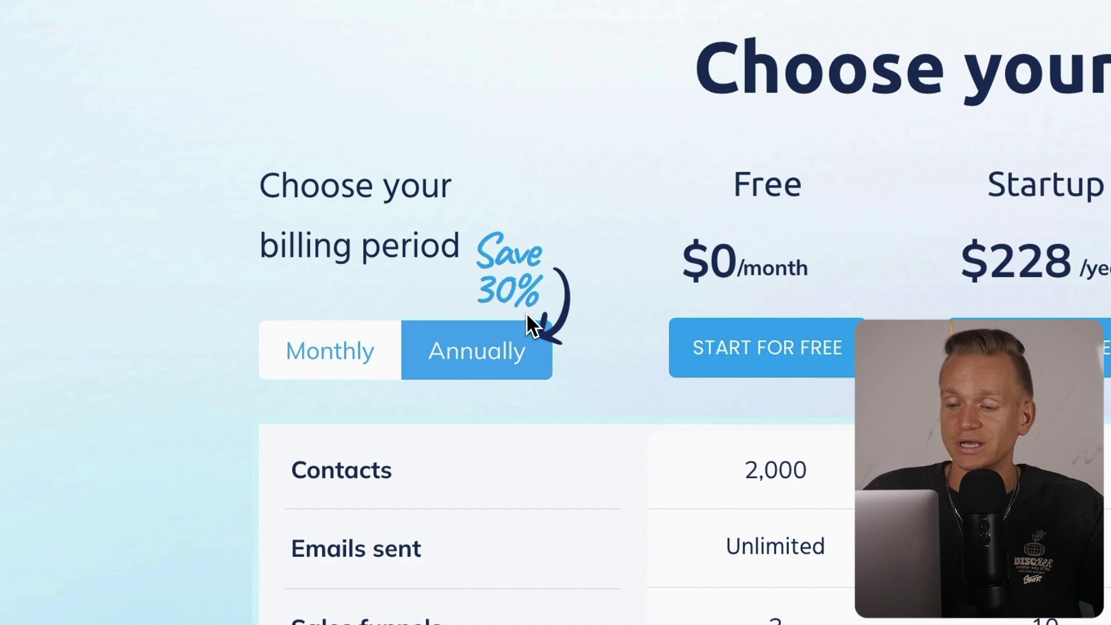
left_click_drag(1016, 287, 1051, 287)
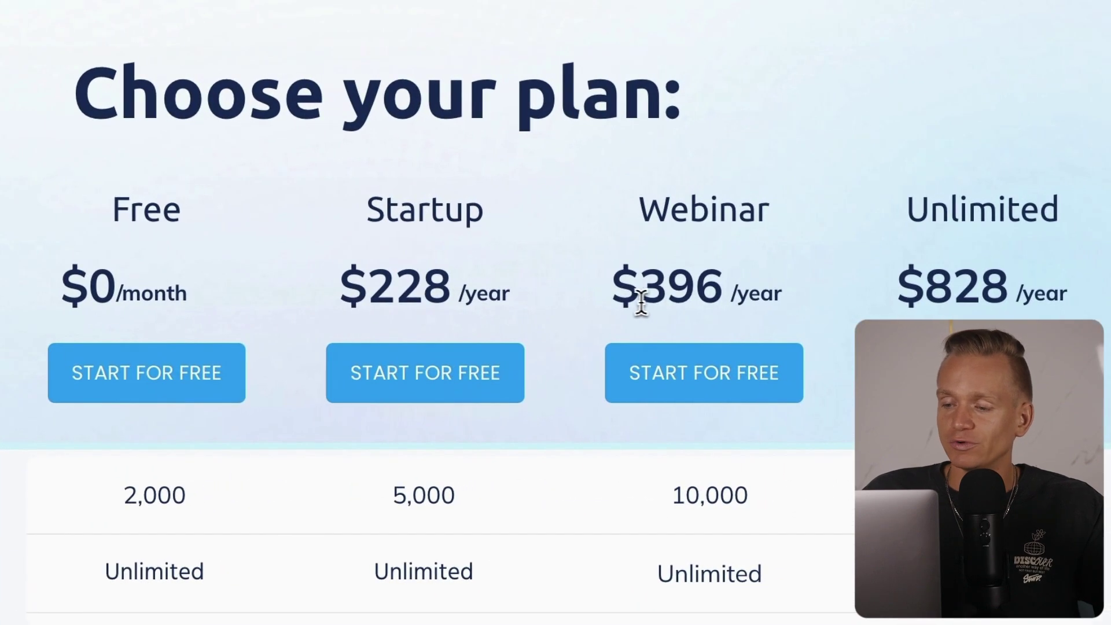
left_click_drag(640, 300, 767, 308)
left_click_drag(900, 291, 1041, 284)
left_click(723, 350)
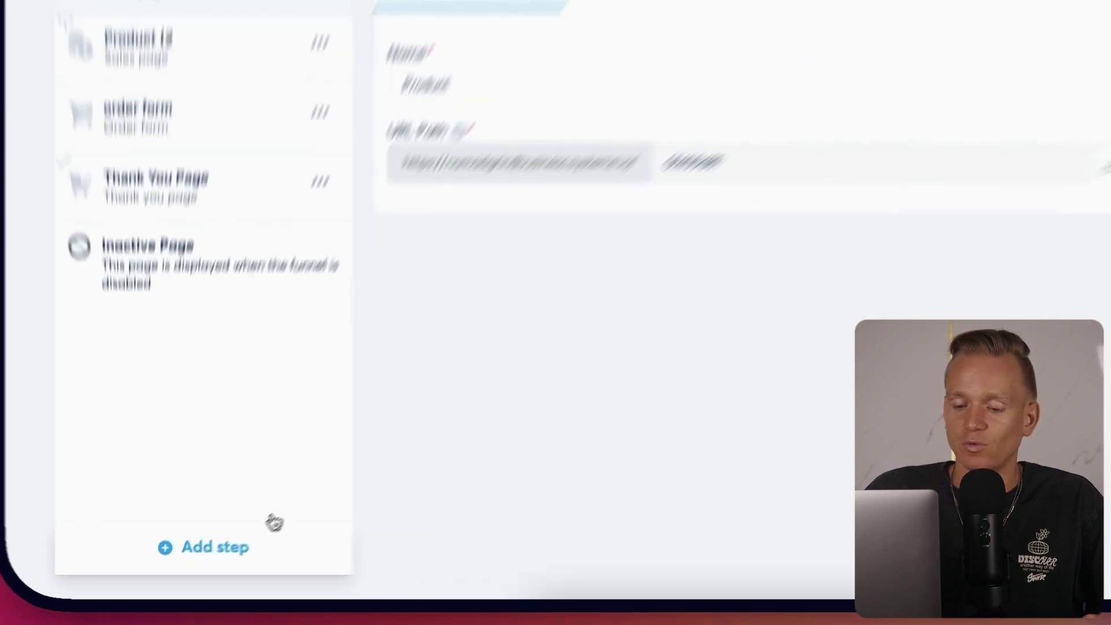
Review the step types available for a new step in the test sell funnel, and close the dialog without creating one
left_click(206, 565)
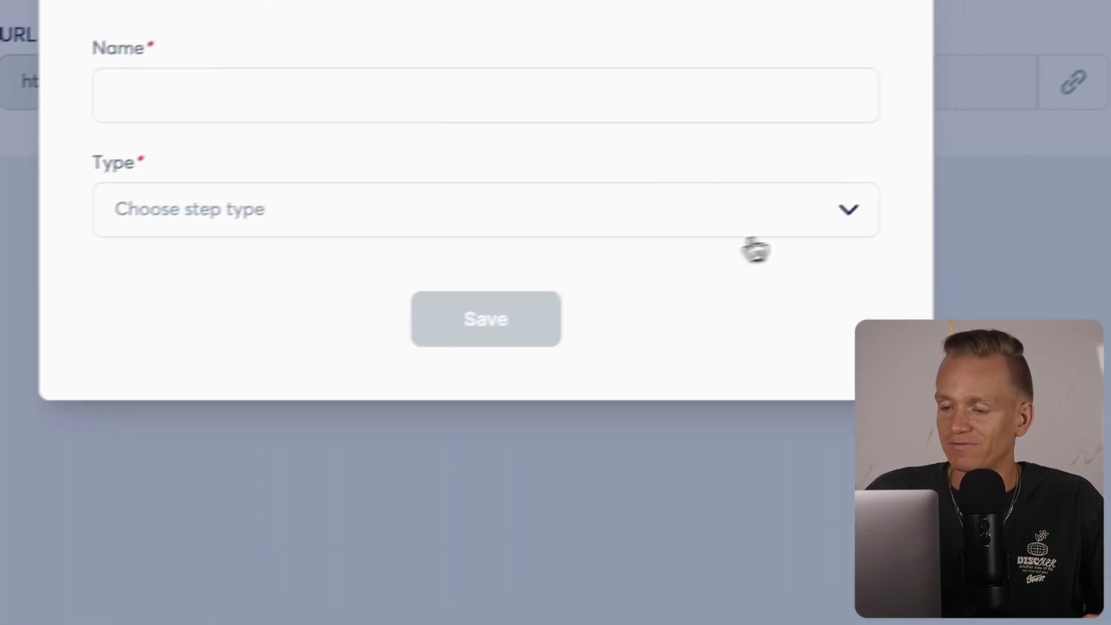
left_click(850, 215)
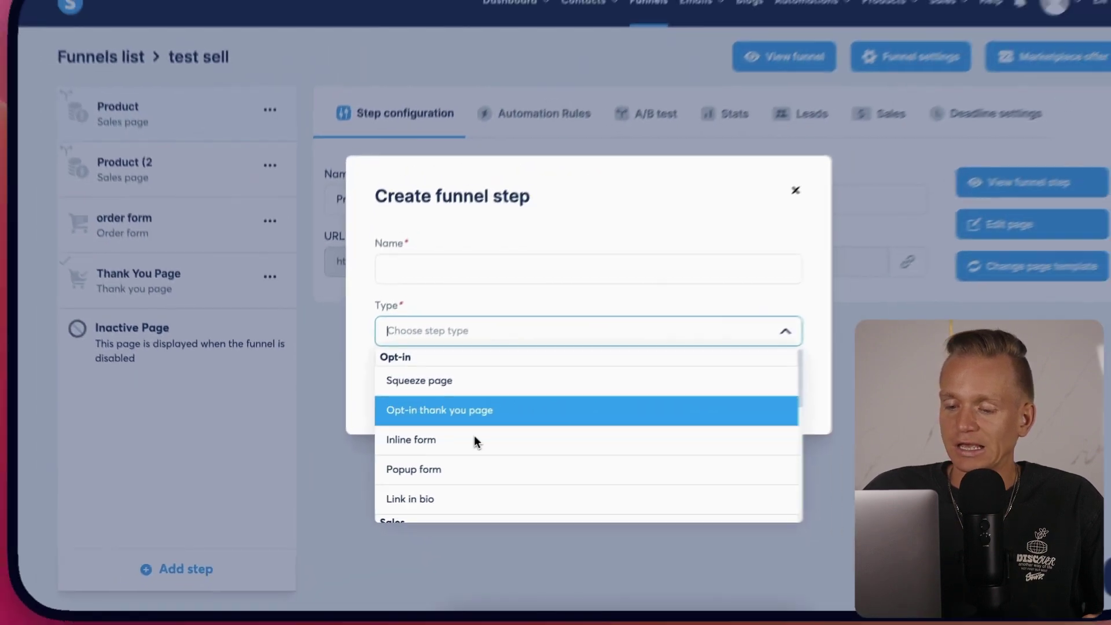
scroll(508, 440, "down", 5)
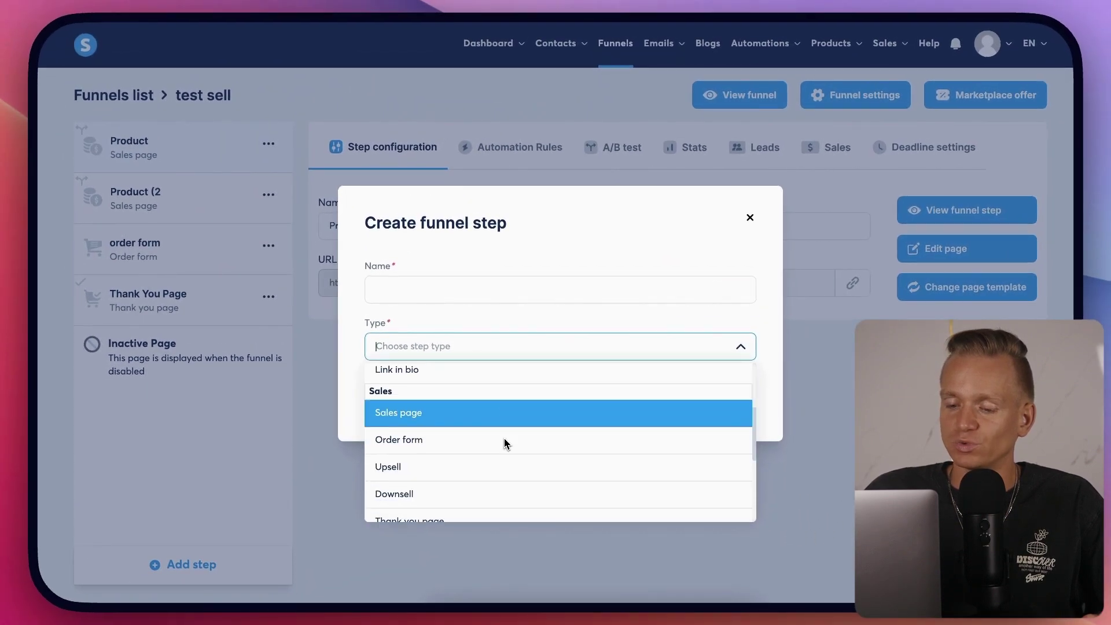
scroll(508, 445, "down", 2)
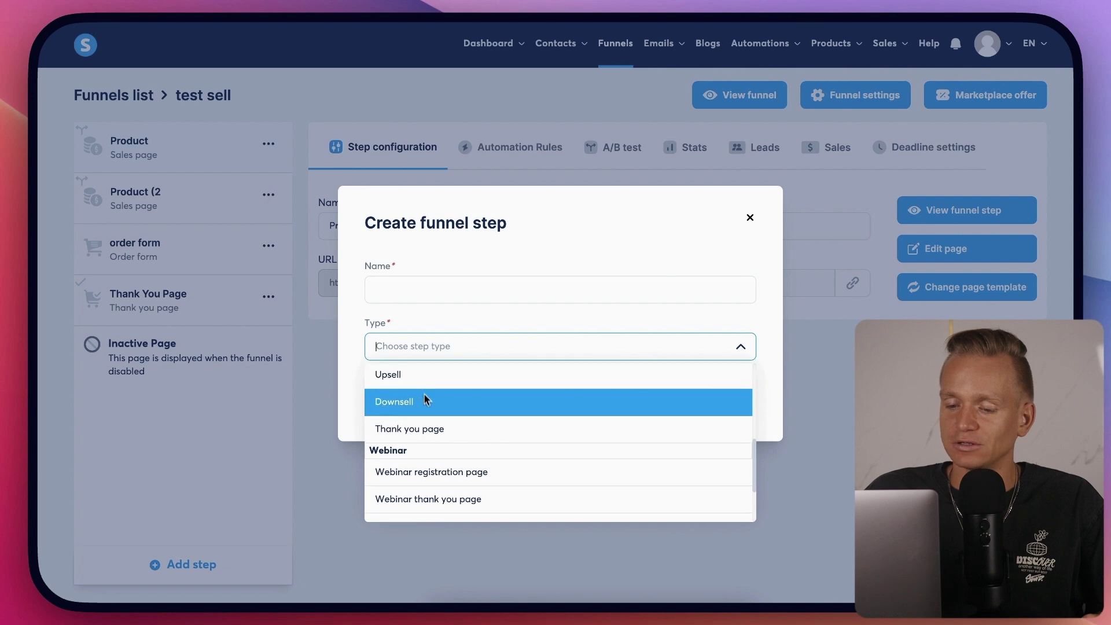
scroll(489, 427, "down", 3)
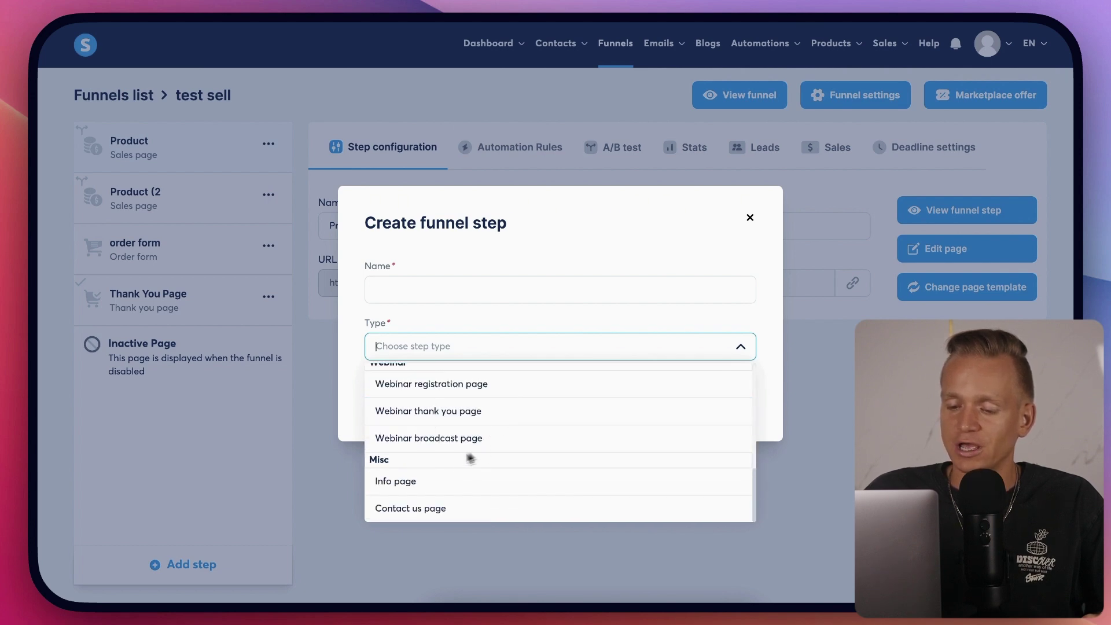
scroll(484, 481, "up", 10)
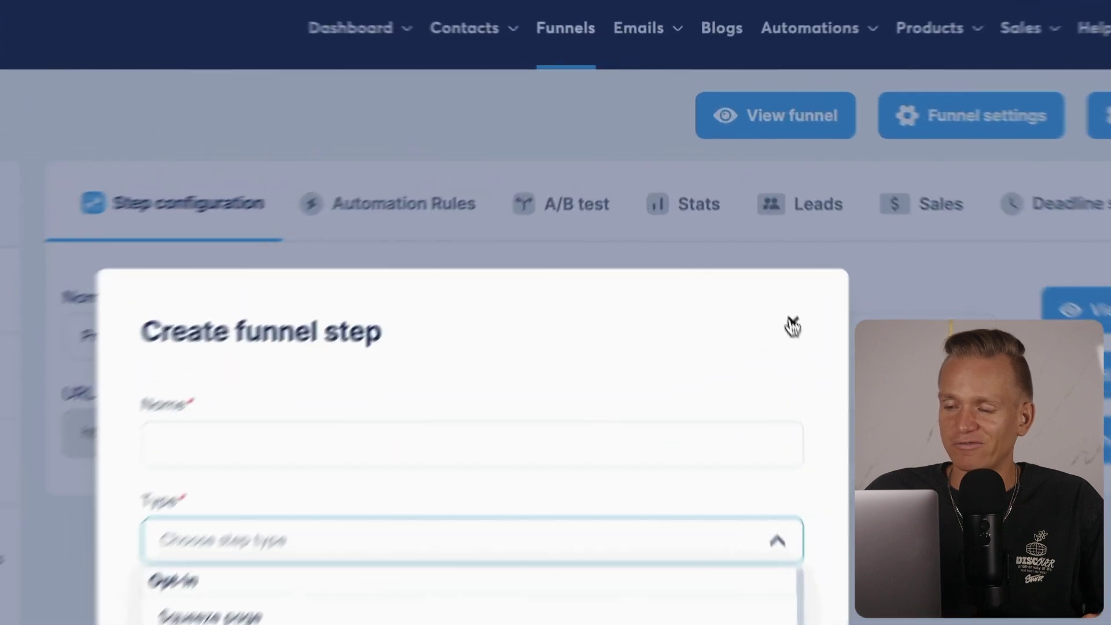
left_click(750, 217)
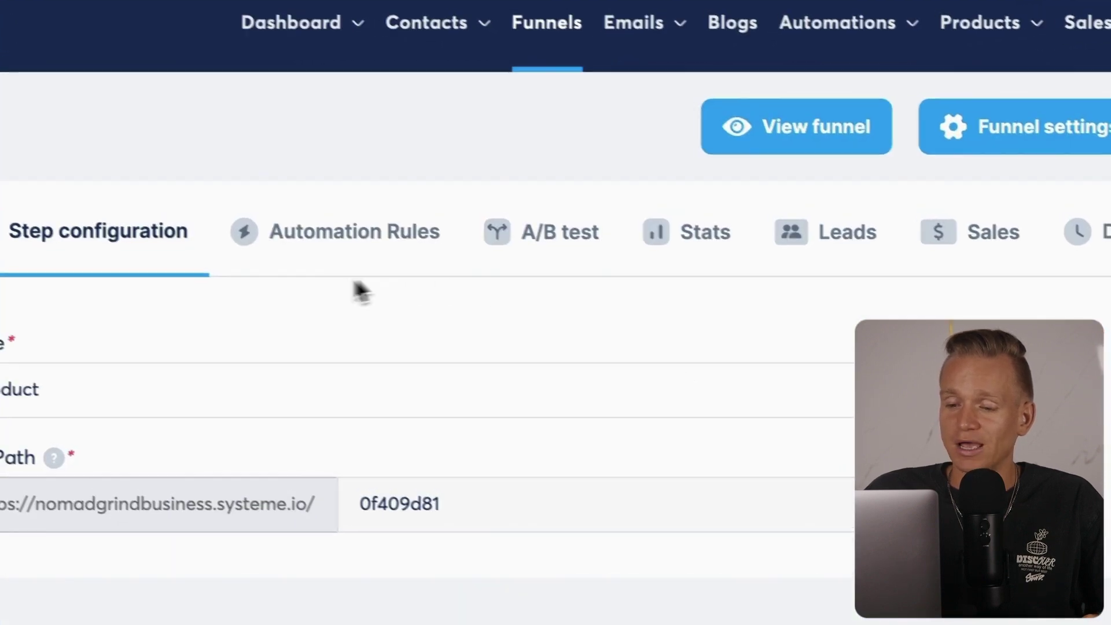
Look through the automation rules, A/B test and stats of the funnel's Product step
left_click(335, 248)
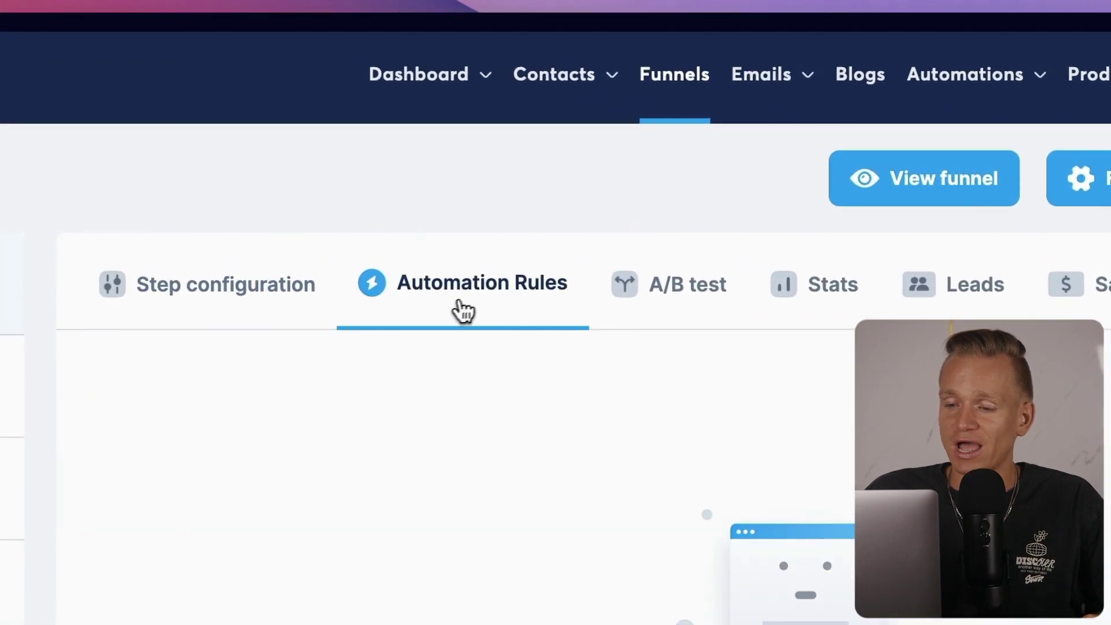
left_click(684, 312)
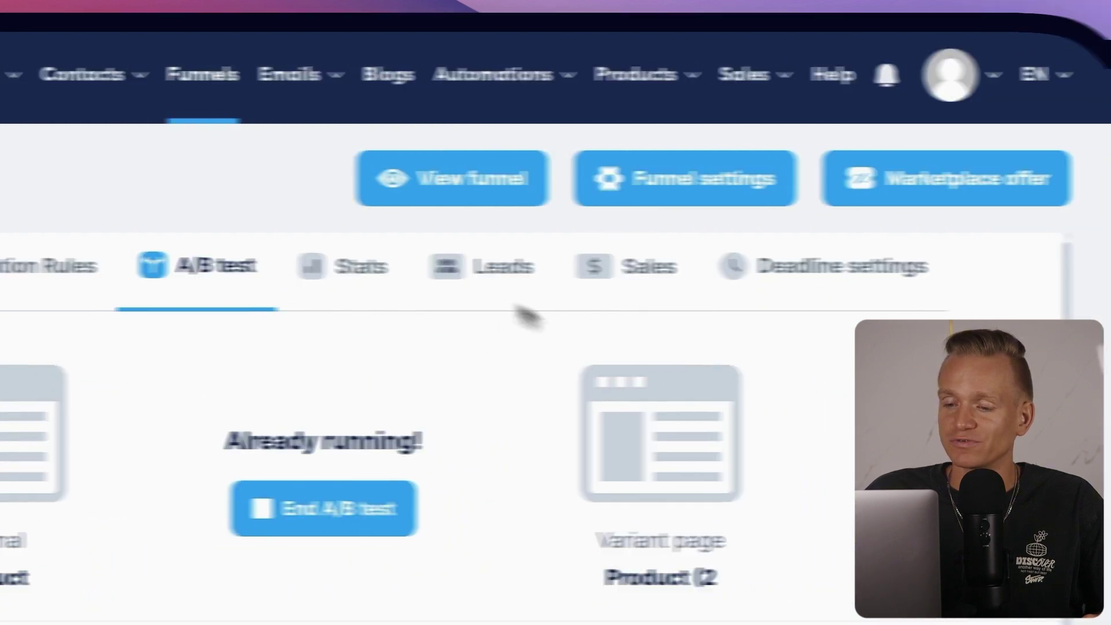
left_click(311, 280)
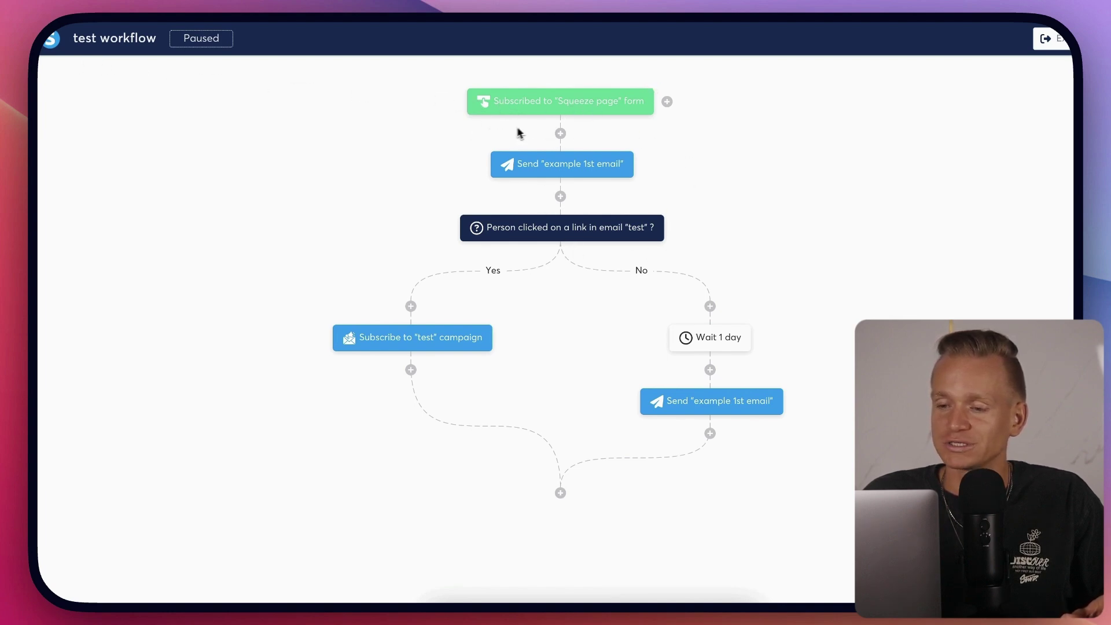
Examine the test workflow's branches and the kinds of step that can be added at its end, without adding one
mouse_move(561, 112)
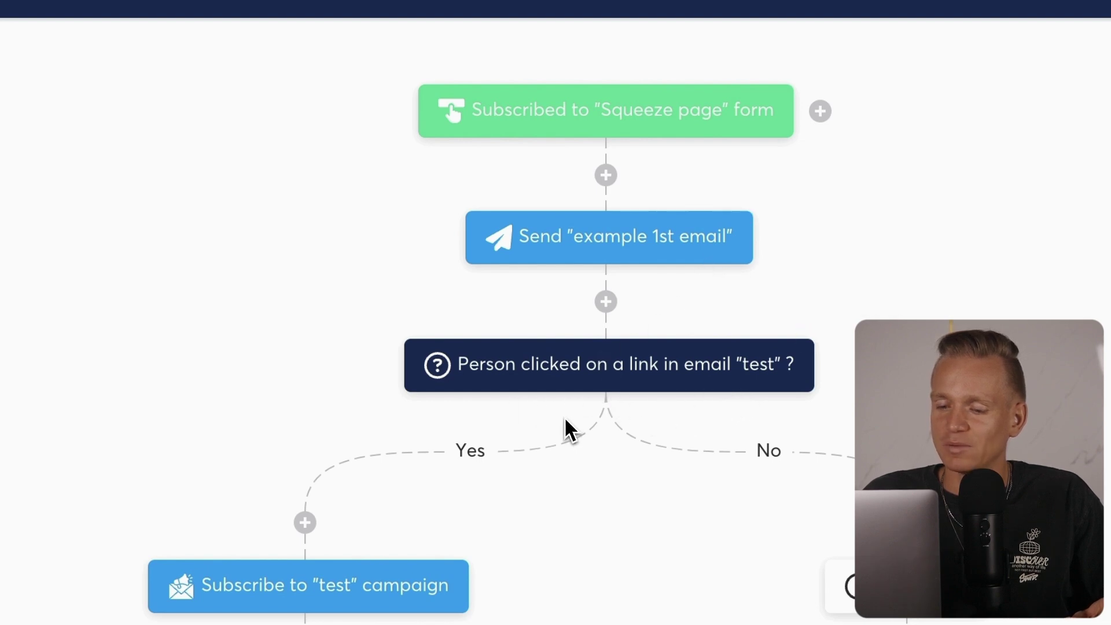
mouse_move(371, 590)
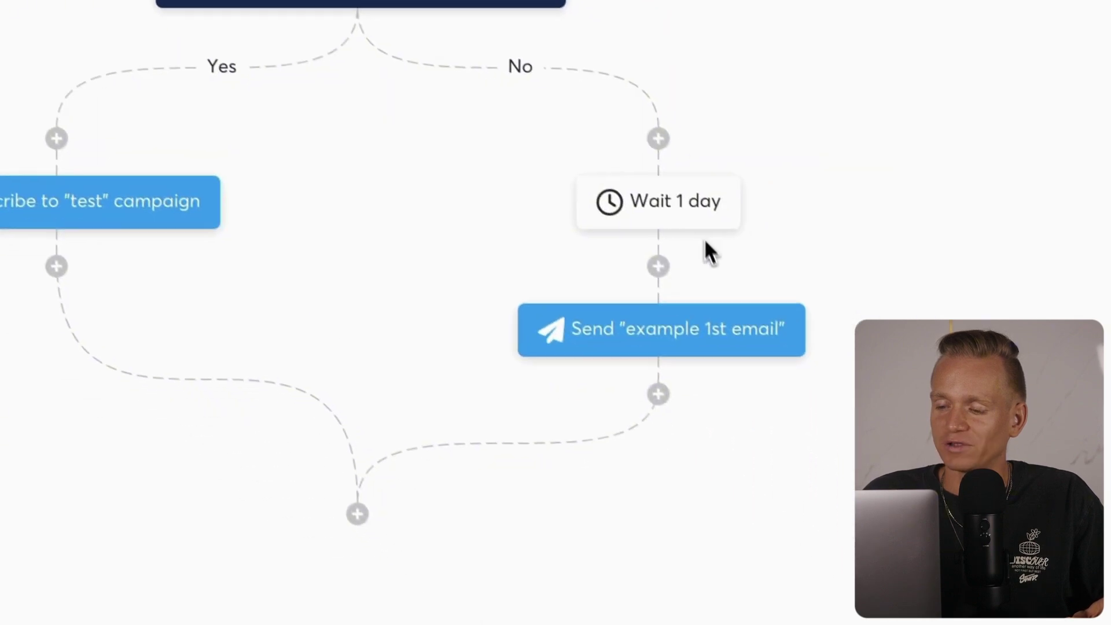
mouse_move(639, 318)
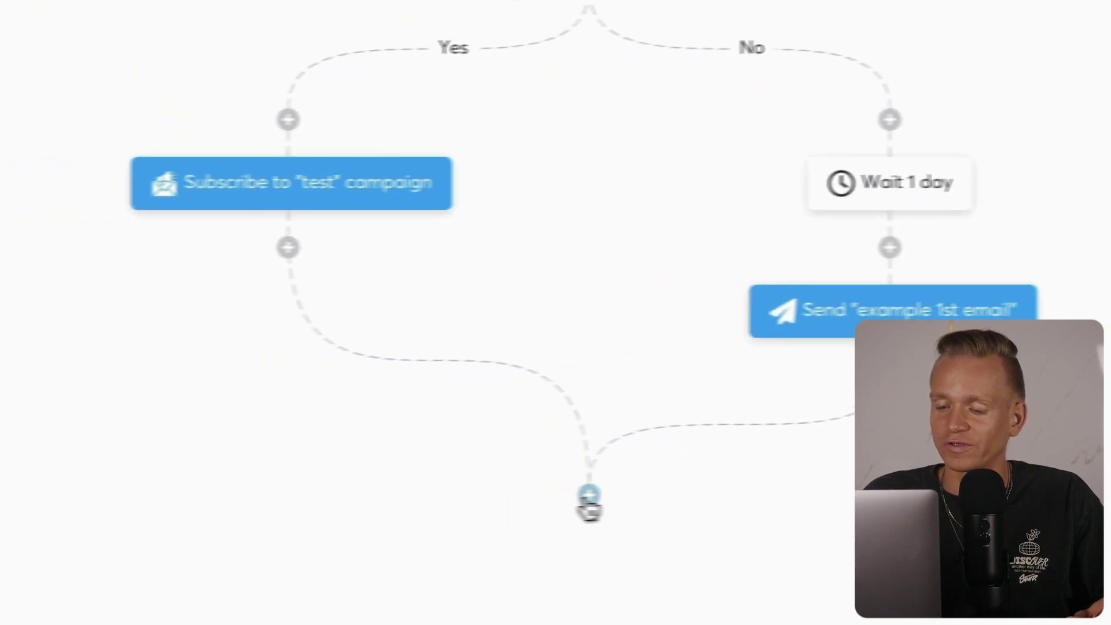
left_click(347, 504)
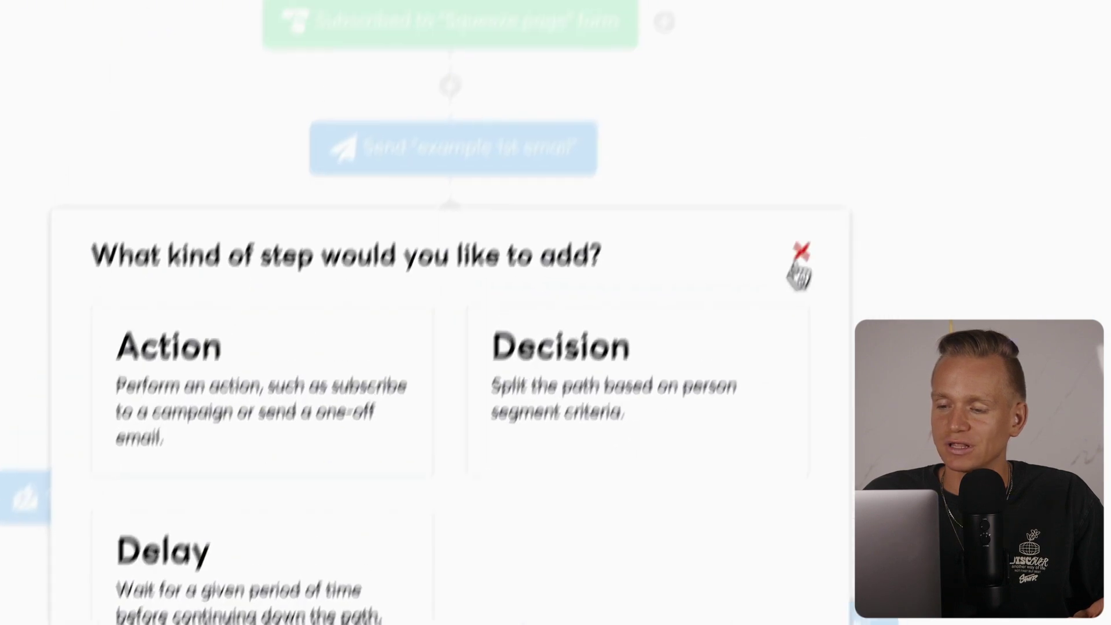
left_click(872, 82)
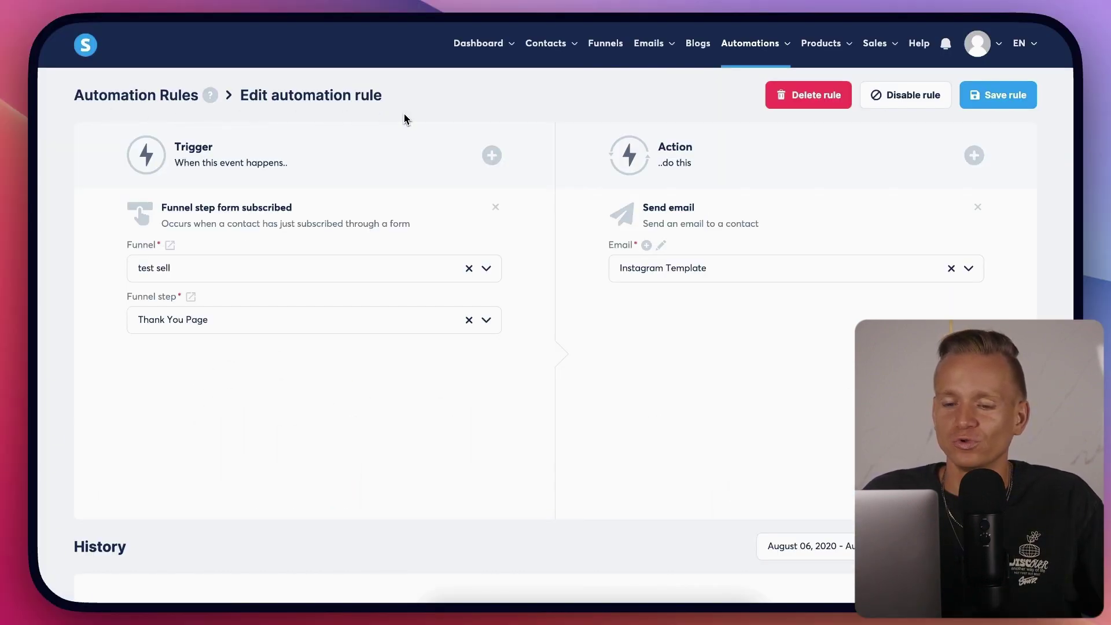
Review the list of triggers that can be added to the automation rule, and close it without choosing one
left_click_drag(170, 163, 234, 164)
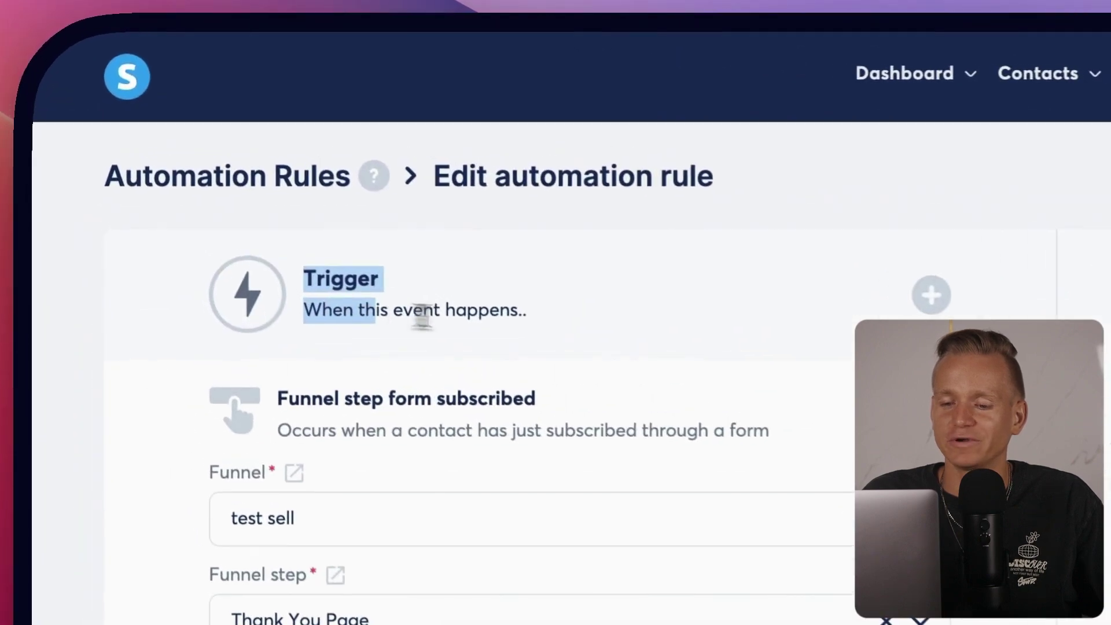
left_click(492, 155)
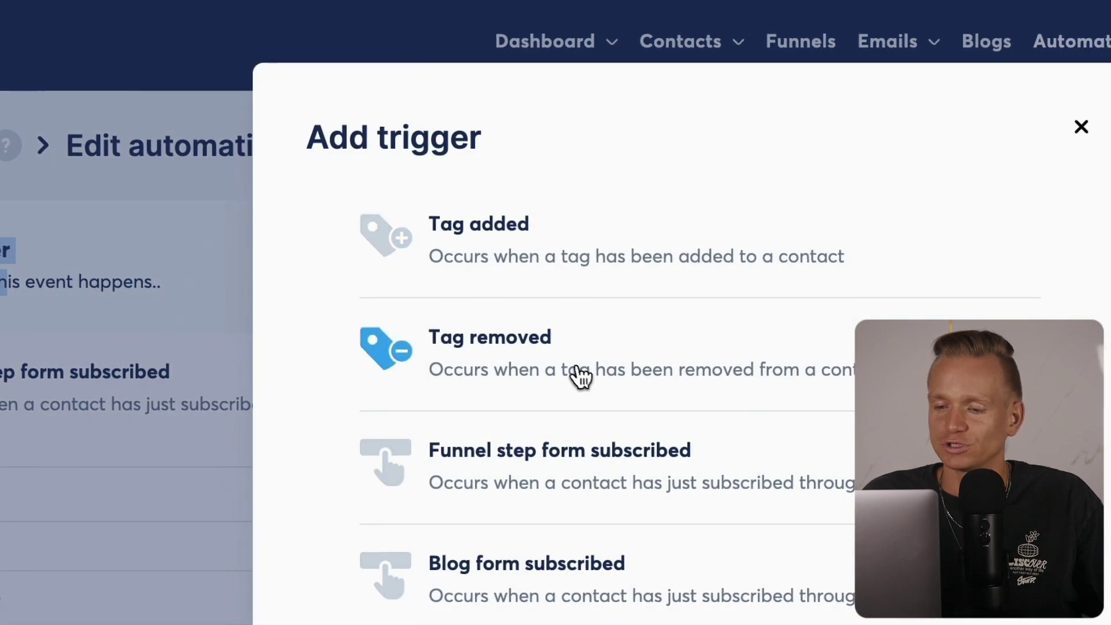
scroll(607, 325, "down", 5)
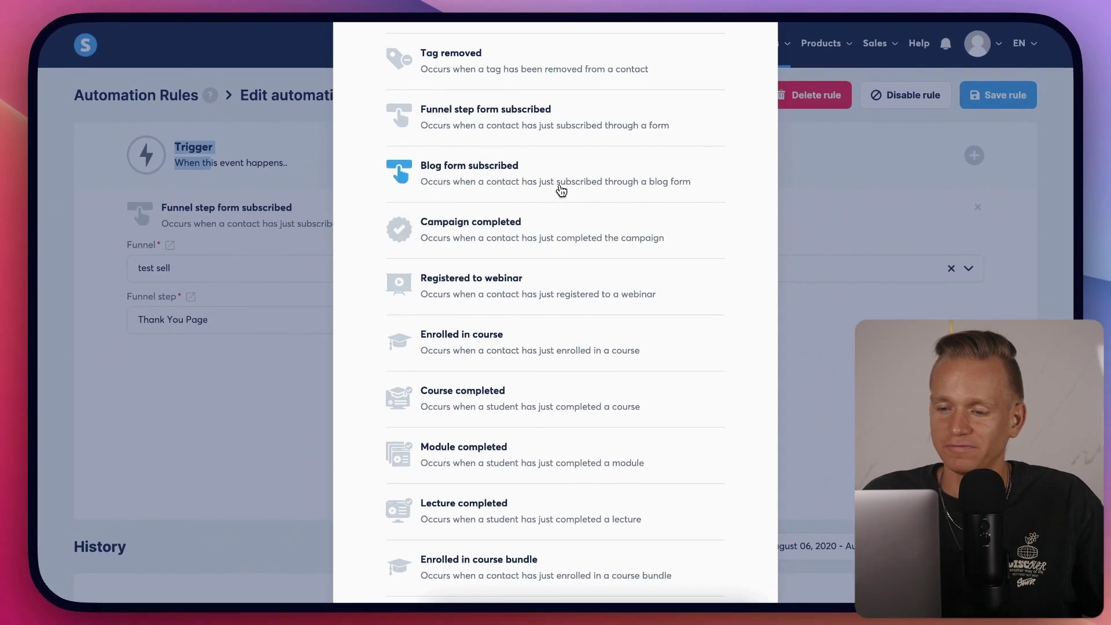
scroll(560, 208, "down", 2)
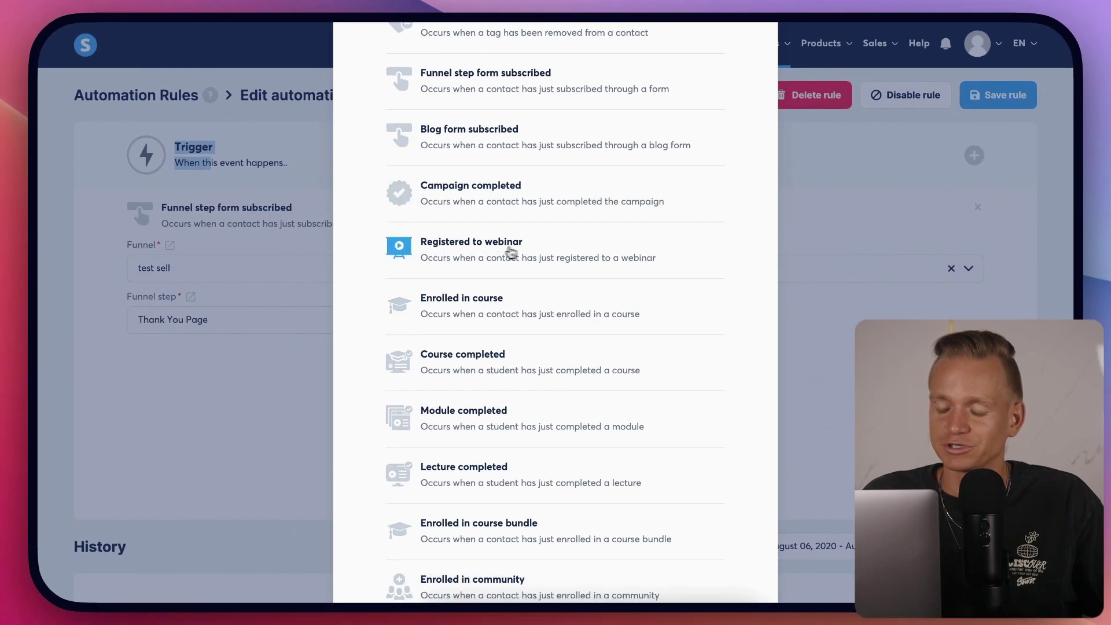
scroll(543, 317, "down", 5)
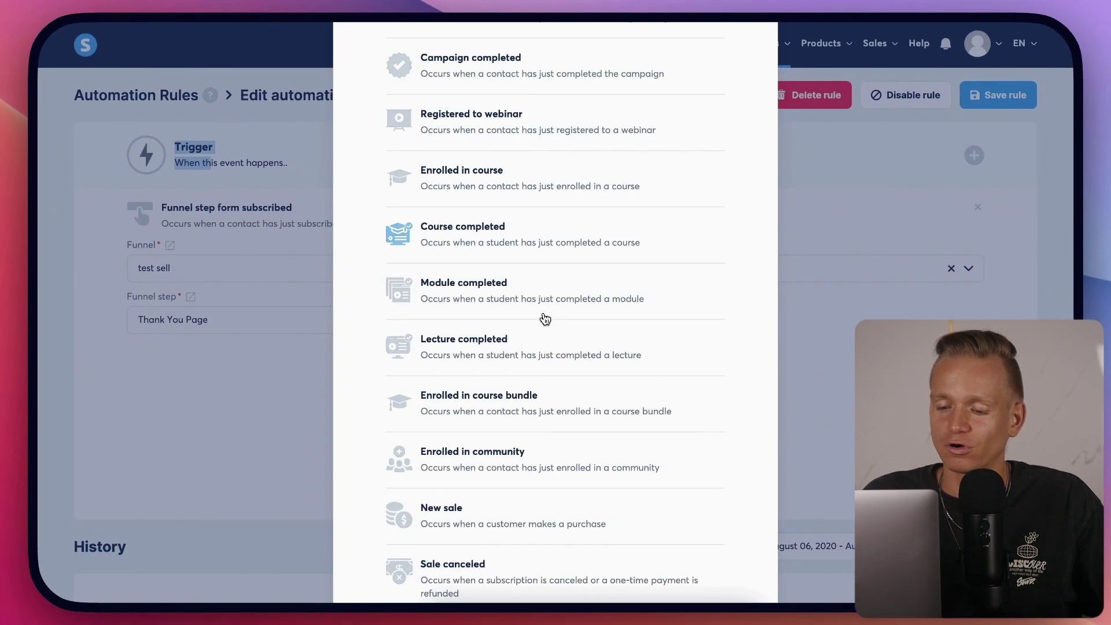
scroll(532, 327, "down", 1)
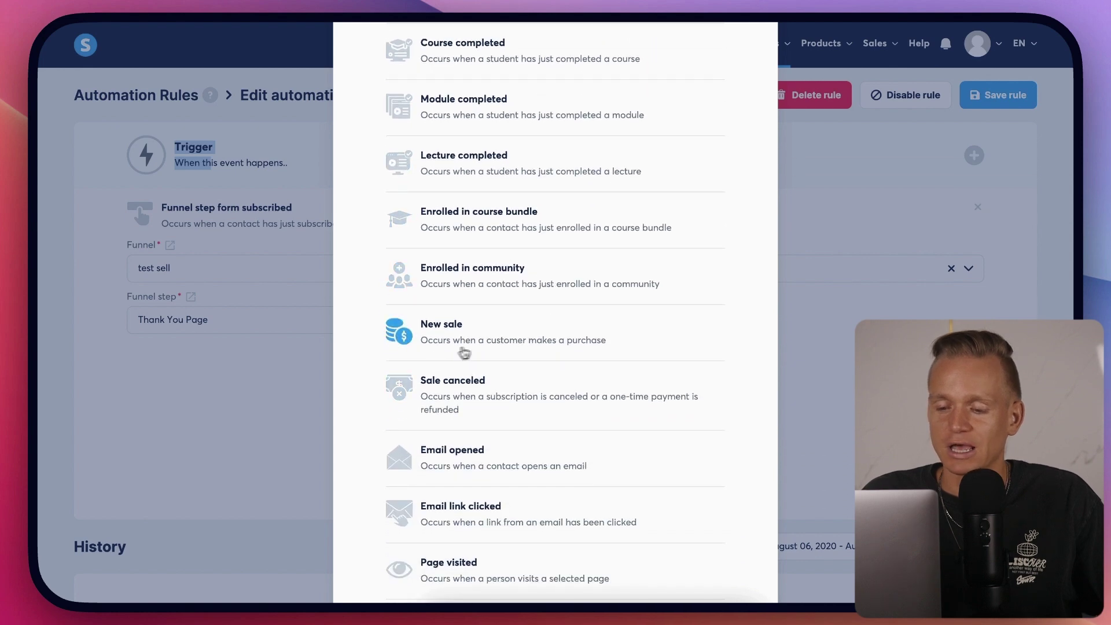
scroll(498, 324, "down", 2)
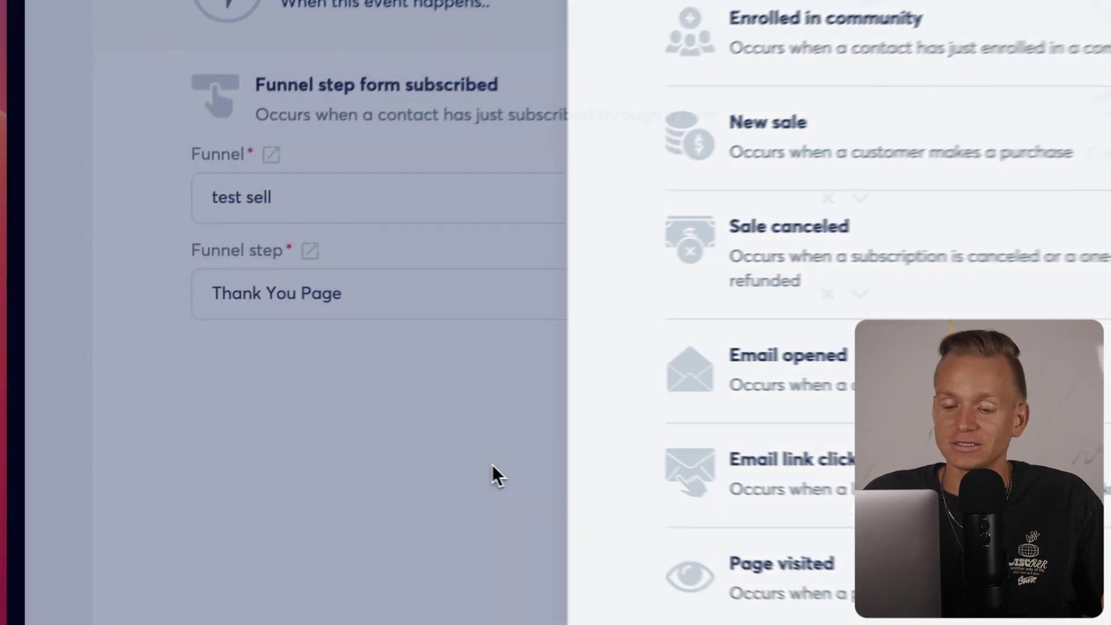
left_click(296, 420)
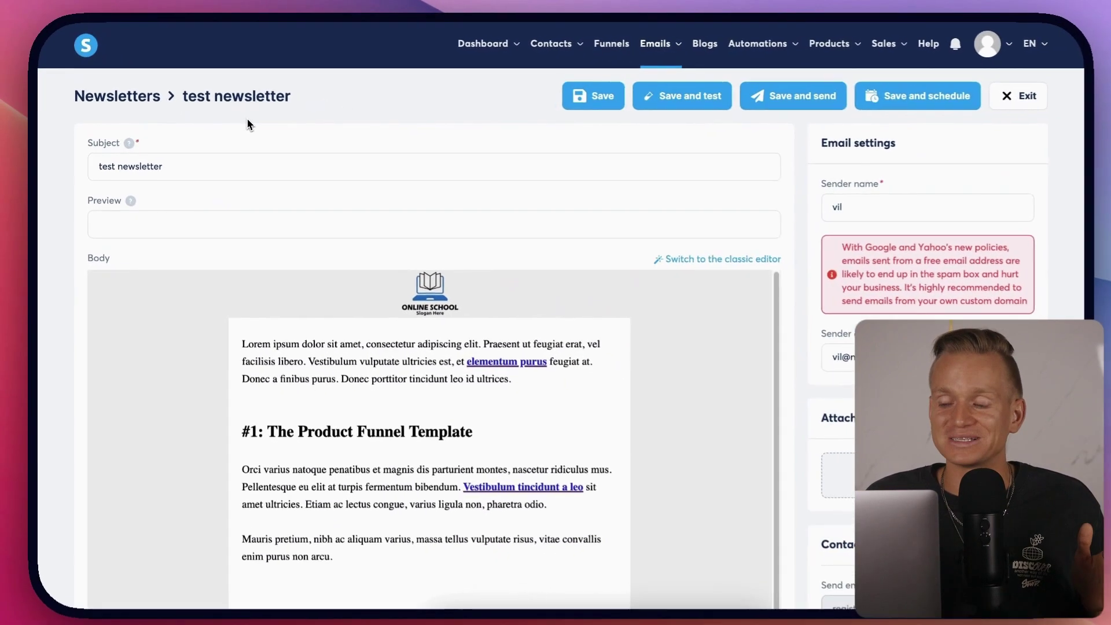
Look over the test newsletter's subject, body content and contact settings
scroll(245, 117, "down", 1)
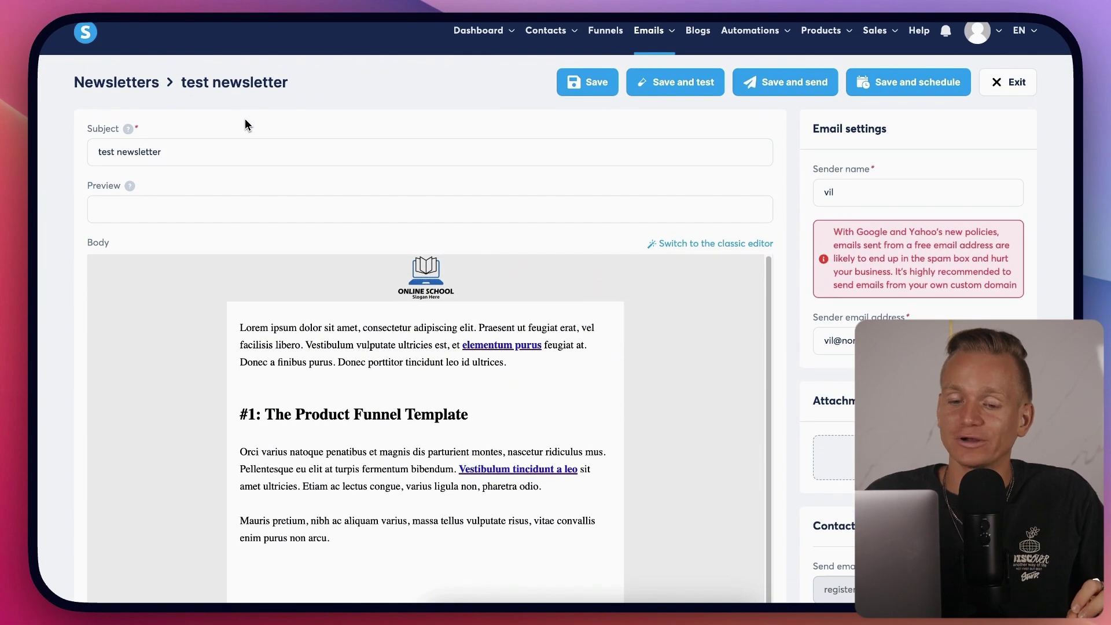
left_click(277, 152)
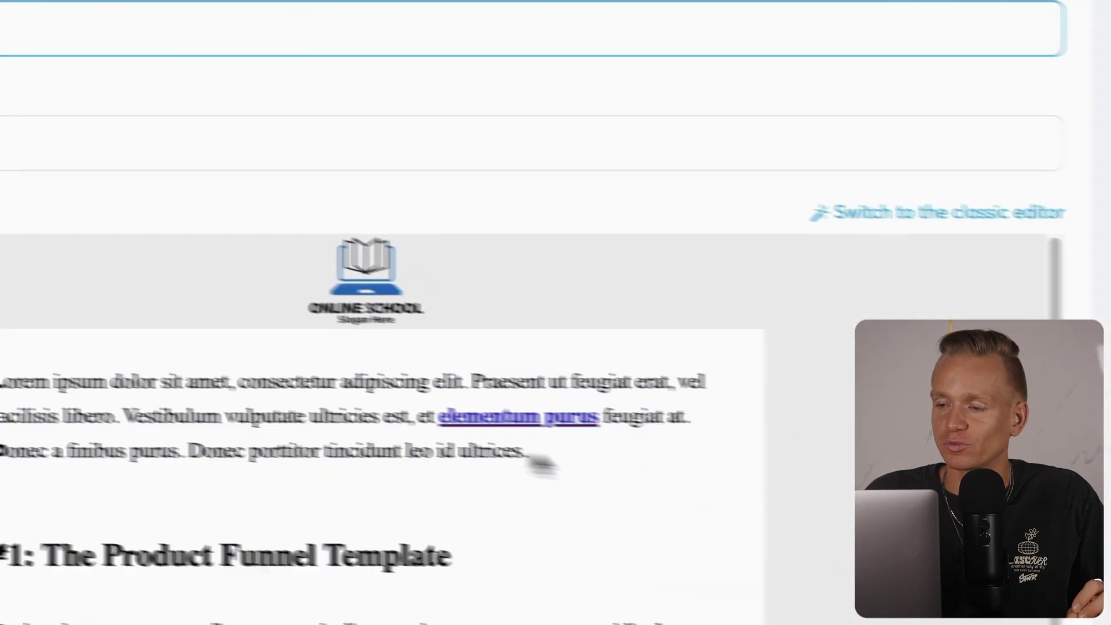
scroll(541, 463, "down", 5)
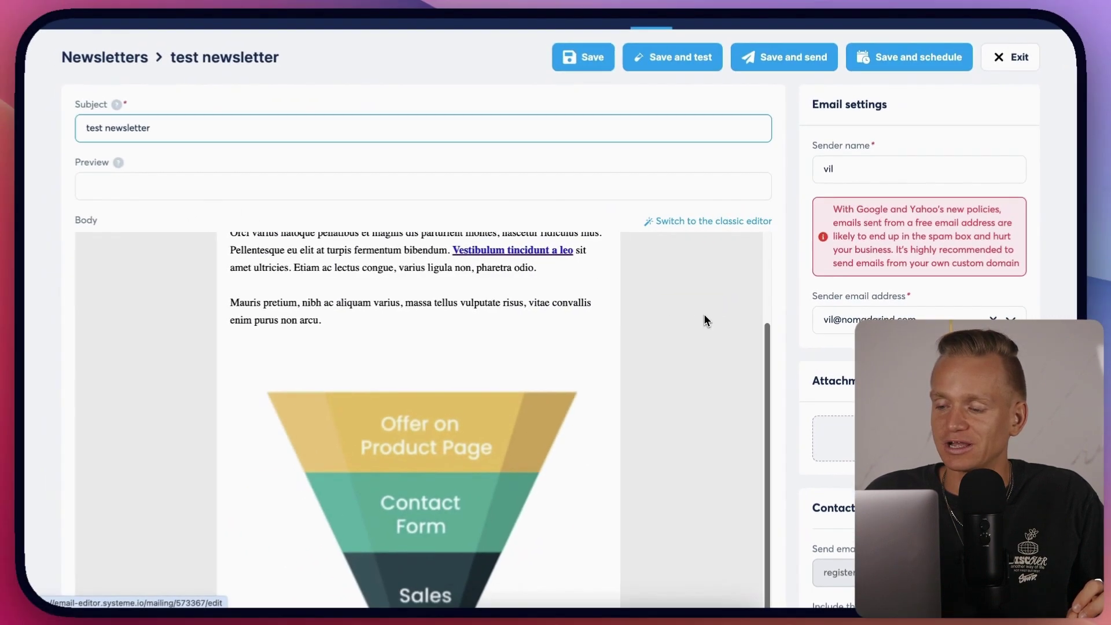
scroll(704, 314, "down", 10)
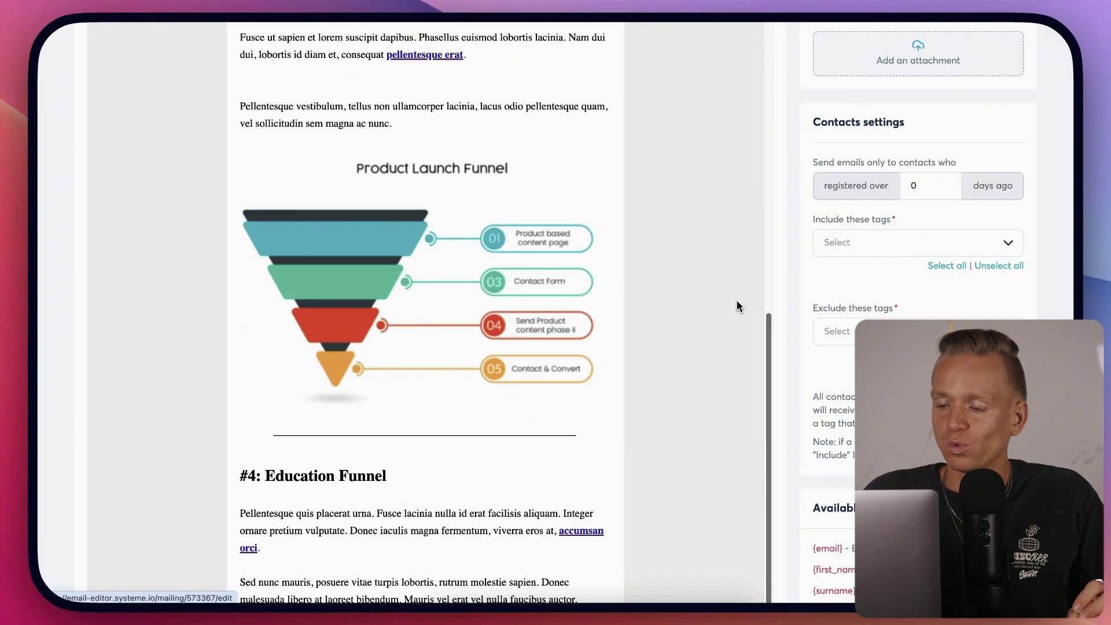
scroll(735, 303, "down", 5)
scroll(658, 280, "up", 20)
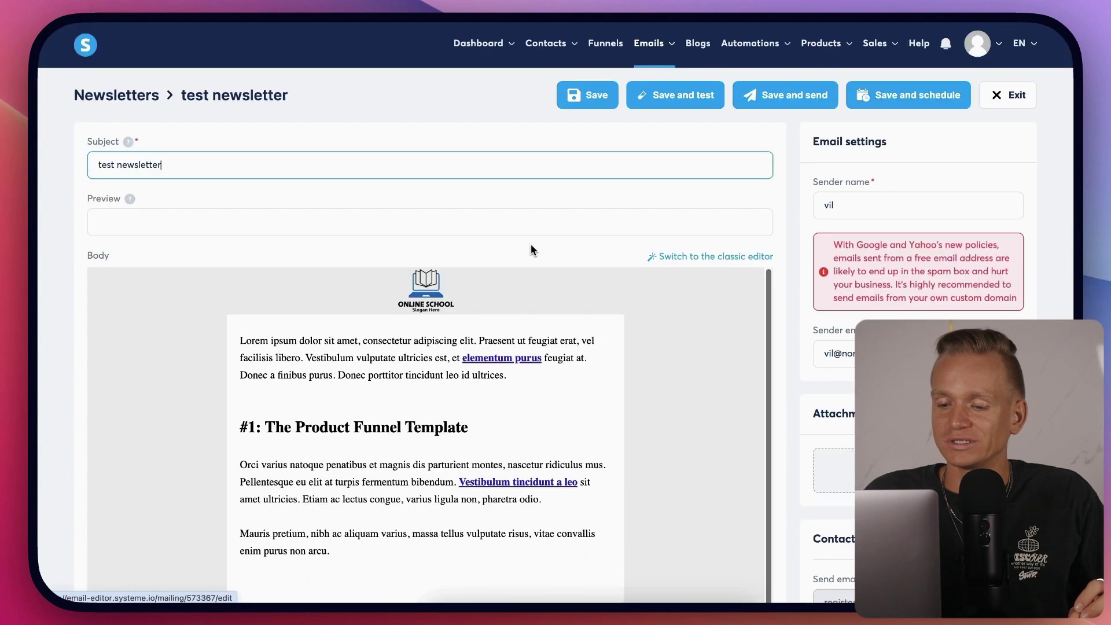
Open the test newsletter's body in the visual email editor and look at its content elements
scroll(531, 250, "down", 2)
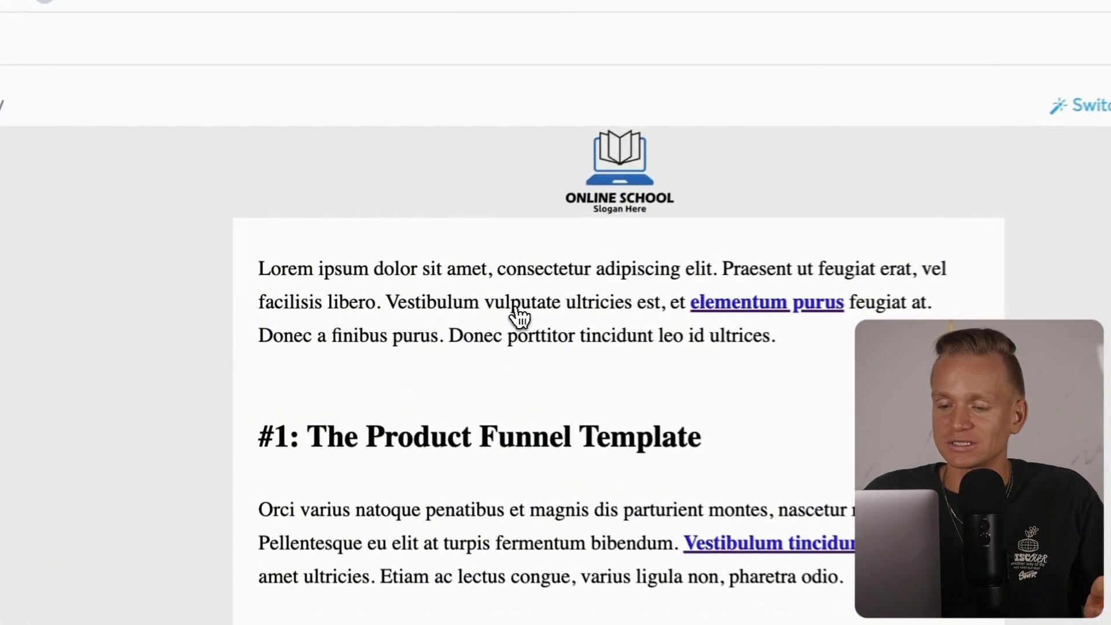
left_click(575, 322)
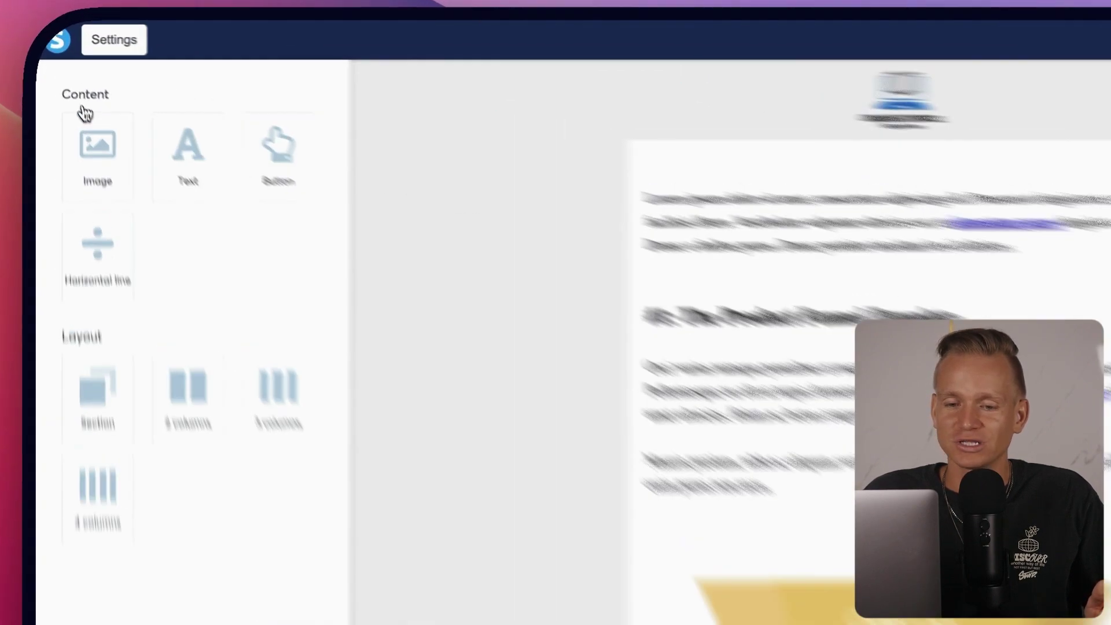
left_click_drag(57, 77, 69, 77)
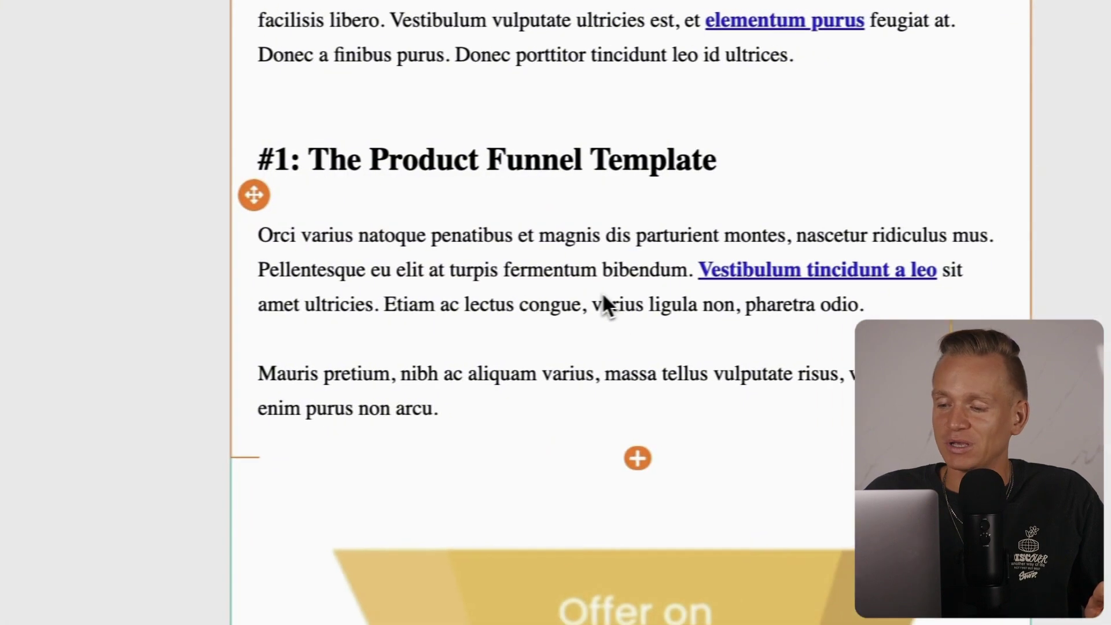
Look through the newsletter's funnel sections down to the closing sign-off in the email editor
scroll(710, 267, "down", 20)
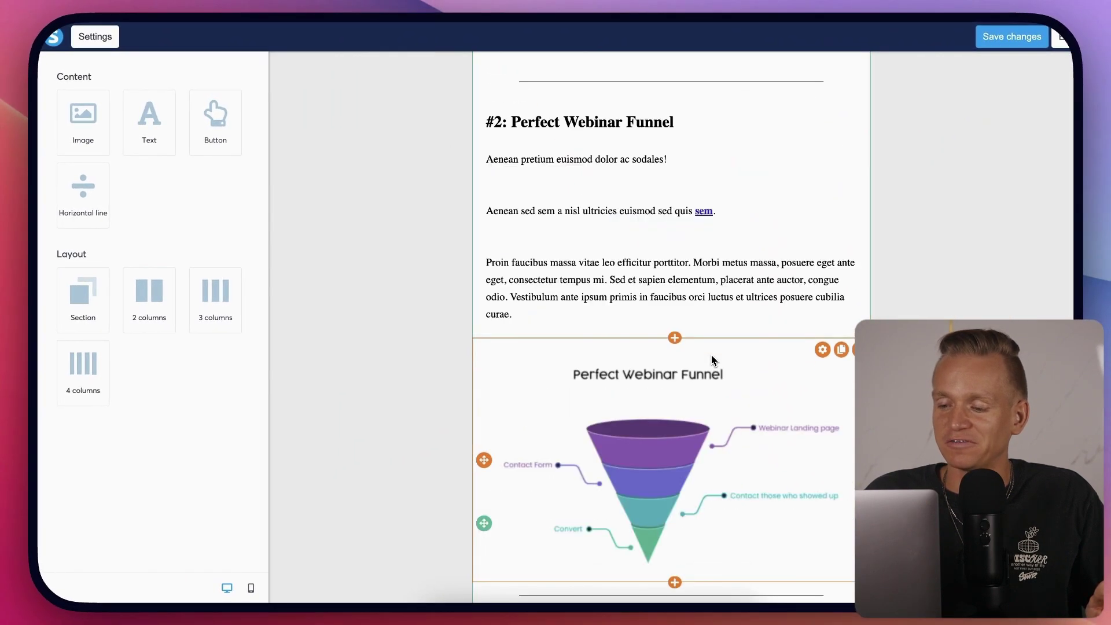
scroll(718, 355, "down", 2)
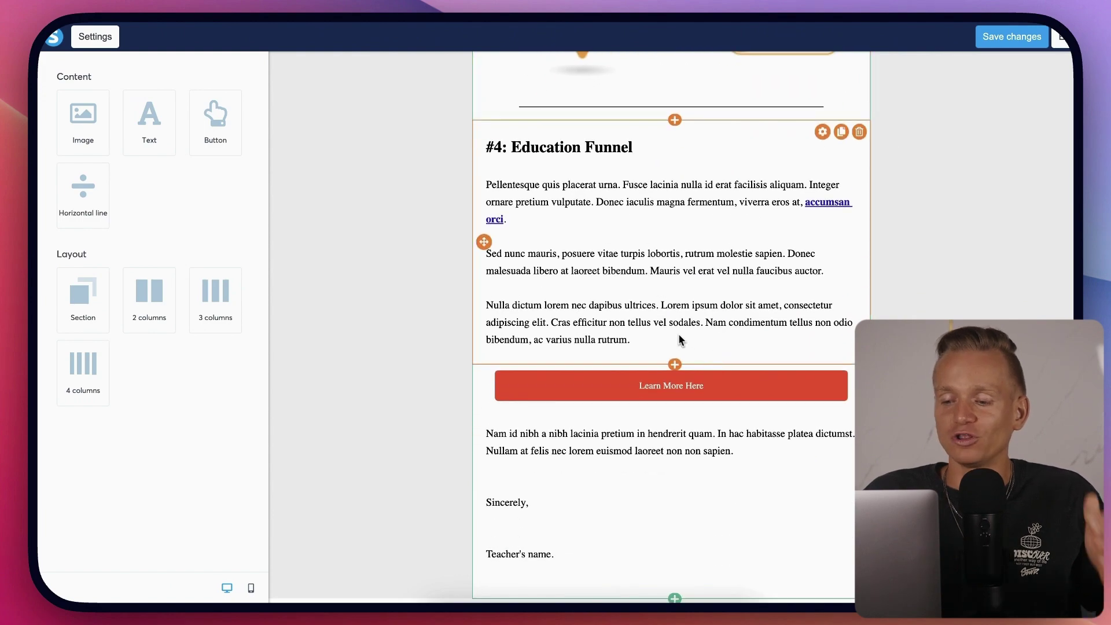
scroll(631, 260, "up", 20)
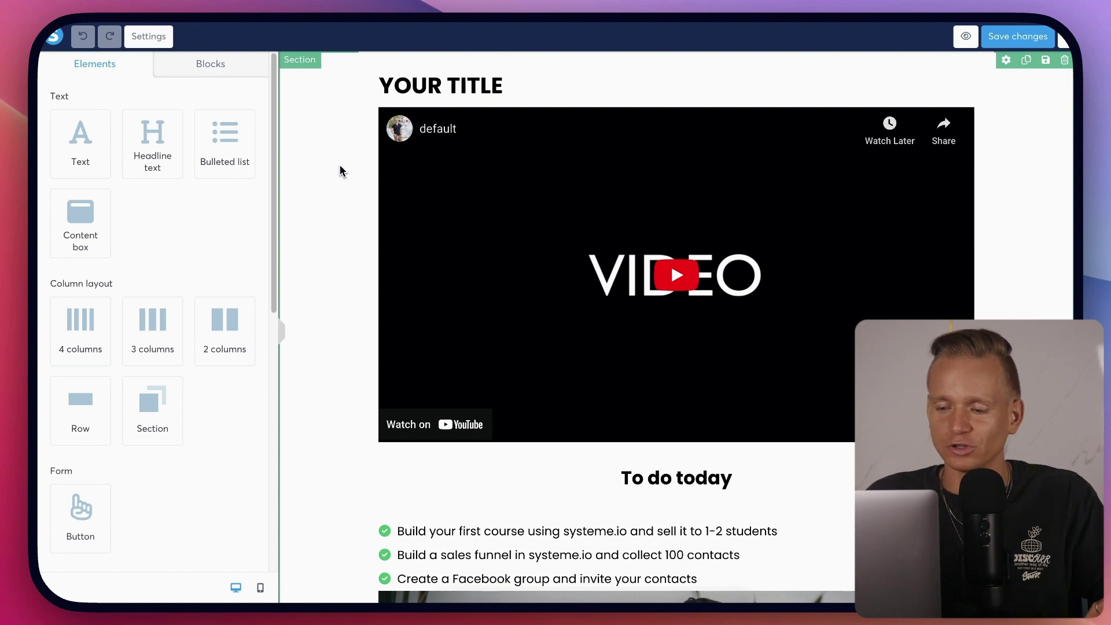
Look over the lesson page and place a Headline text element above "YOUR TITLE"
scroll(340, 172, "down", 5)
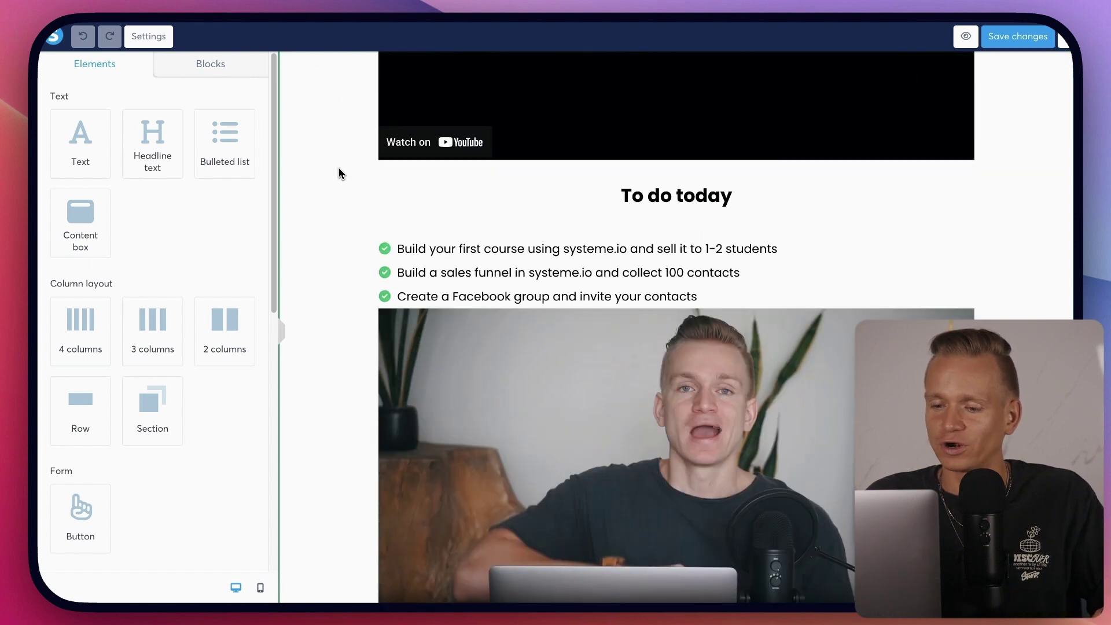
scroll(340, 172, "up", 5)
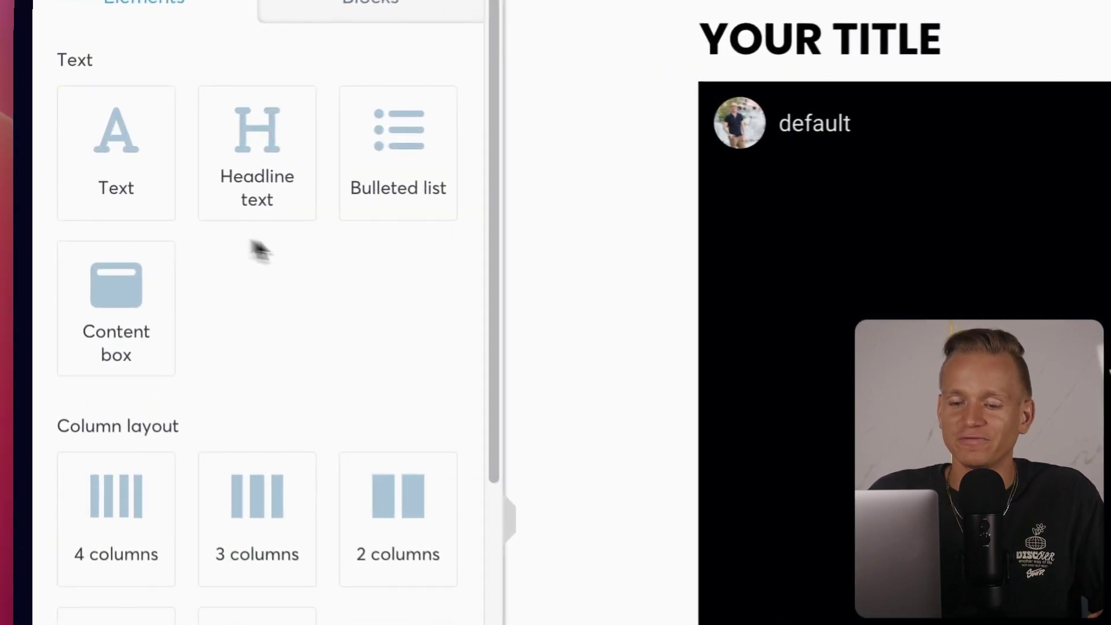
left_click_drag(272, 186, 666, 422)
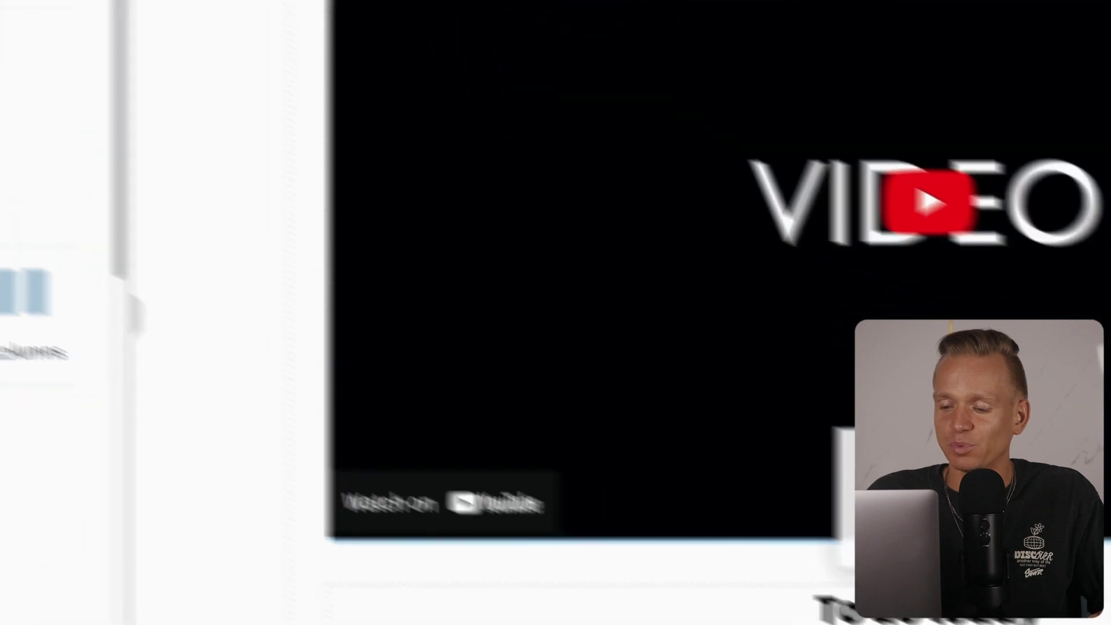
left_click_drag(900, 544, 906, 450)
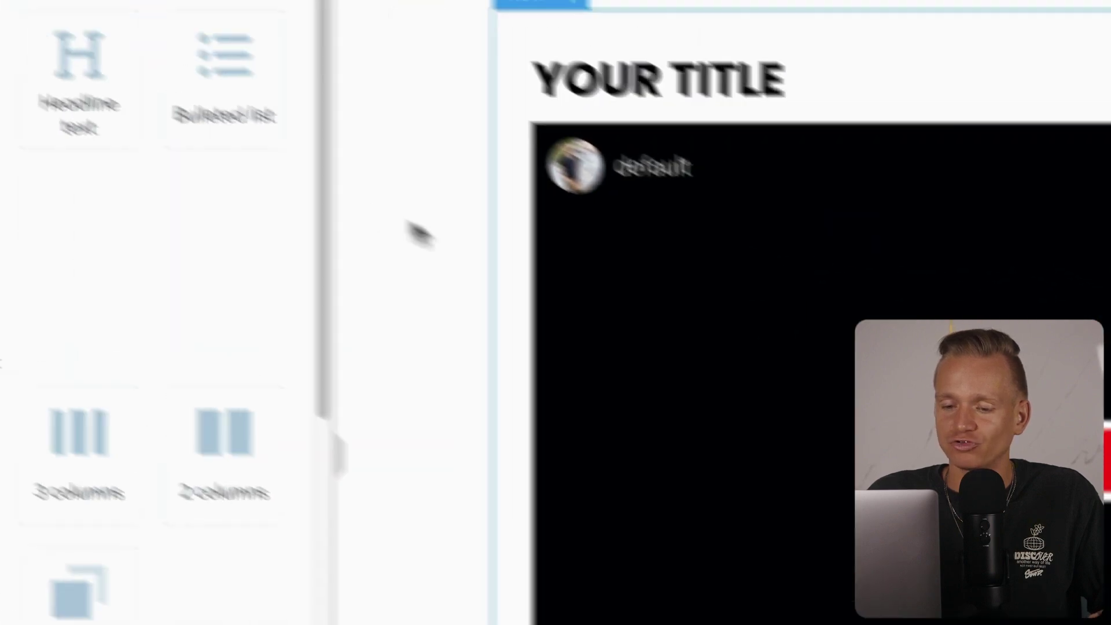
Review the page editor's remaining layout, form, media, social and other elements without adding any
scroll(101, 429, "down", 4)
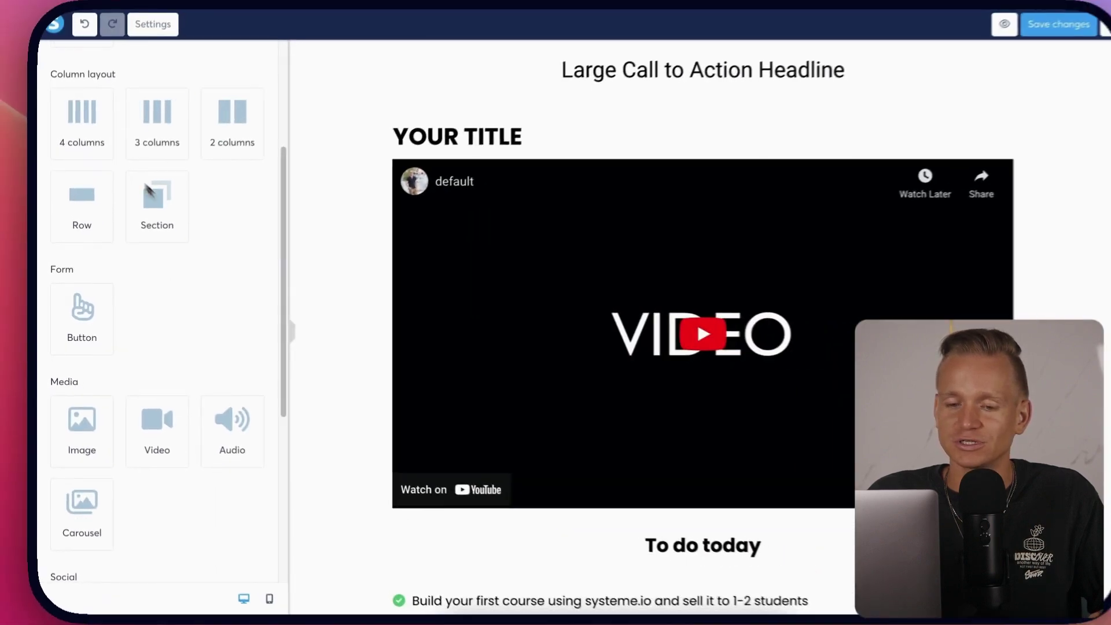
scroll(122, 260, "down", 5)
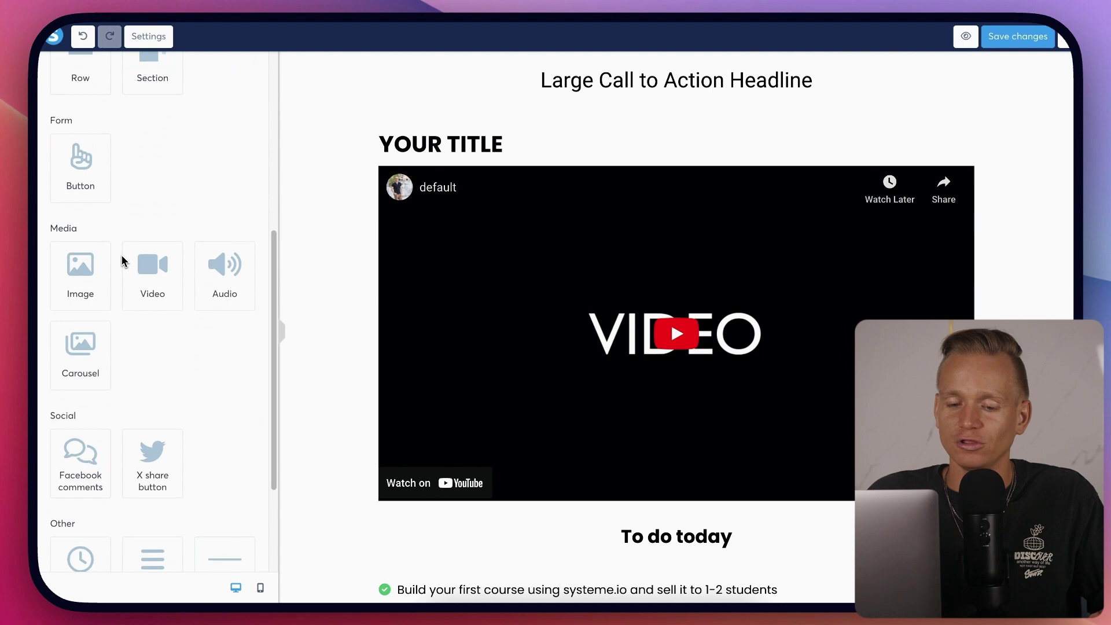
scroll(116, 244, "down", 1)
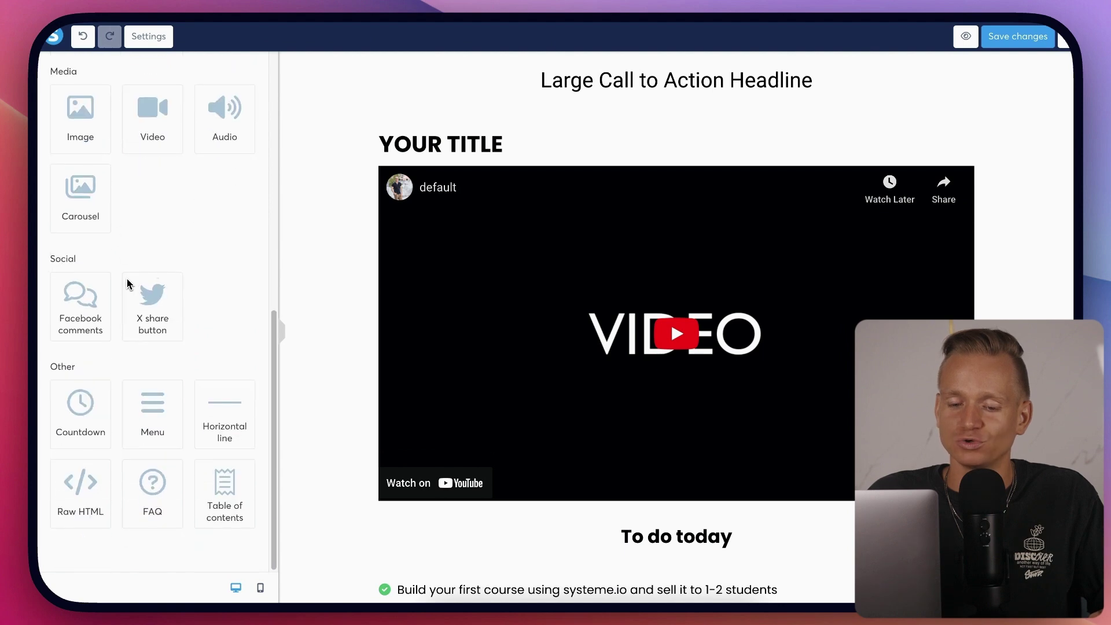
scroll(191, 434, "up", 8)
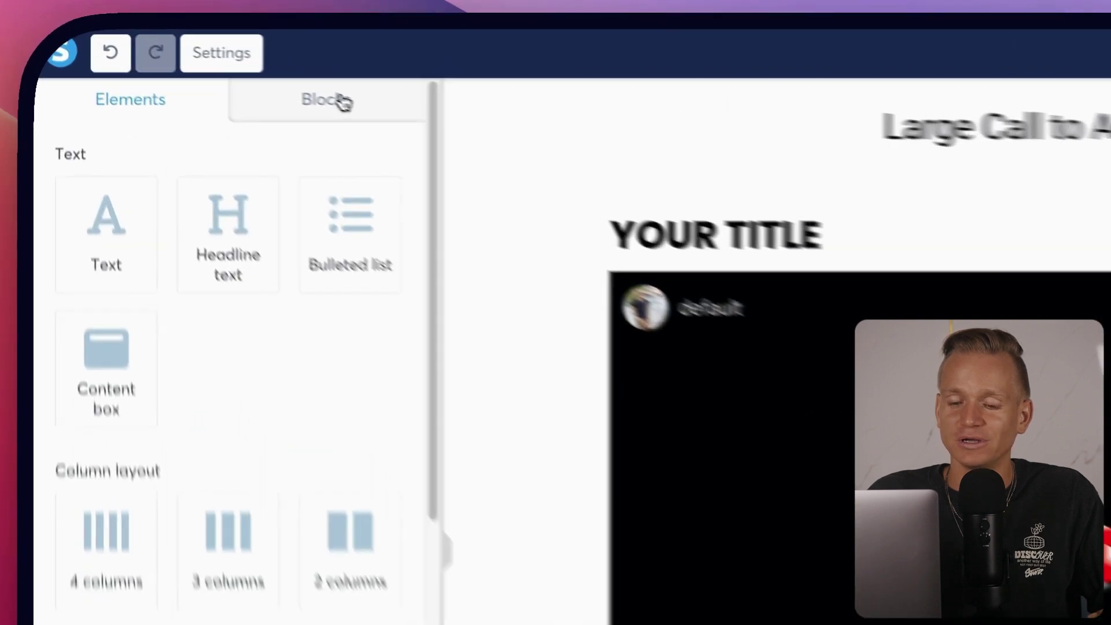
Browse the ready-made section designs among the Features blocks without adding one
left_click(215, 74)
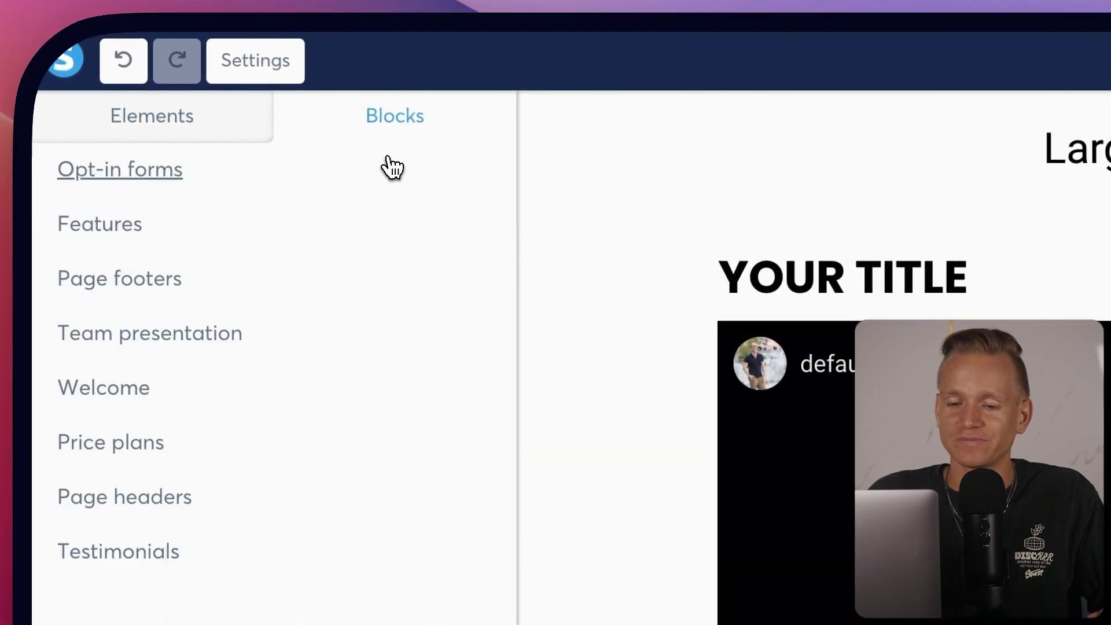
left_click(129, 232)
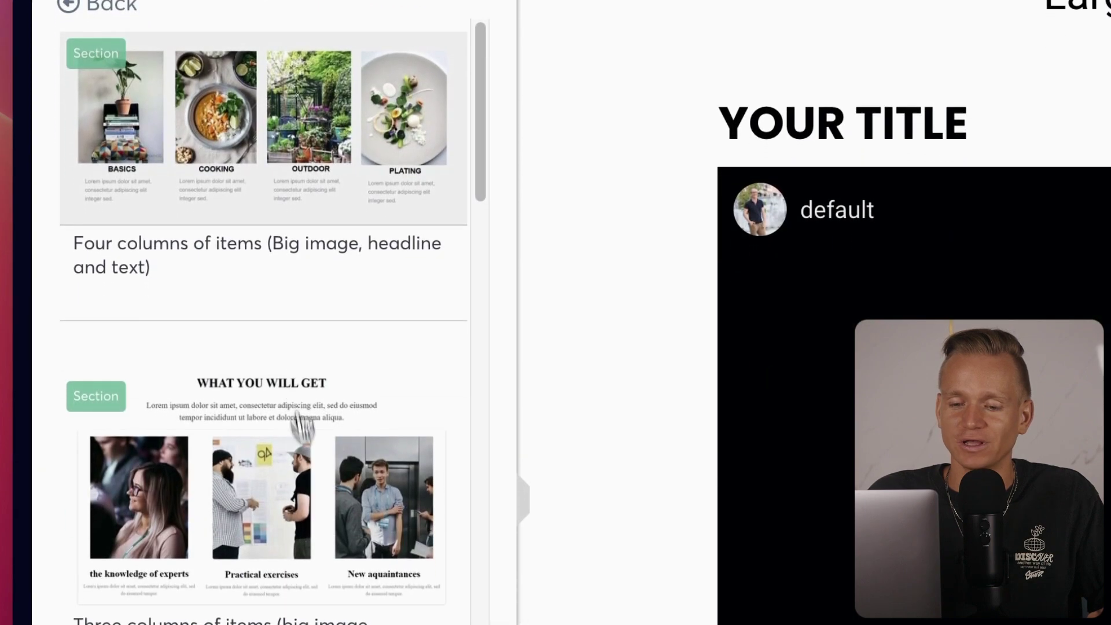
scroll(298, 579, "down", 6)
scroll(287, 377, "down", 10)
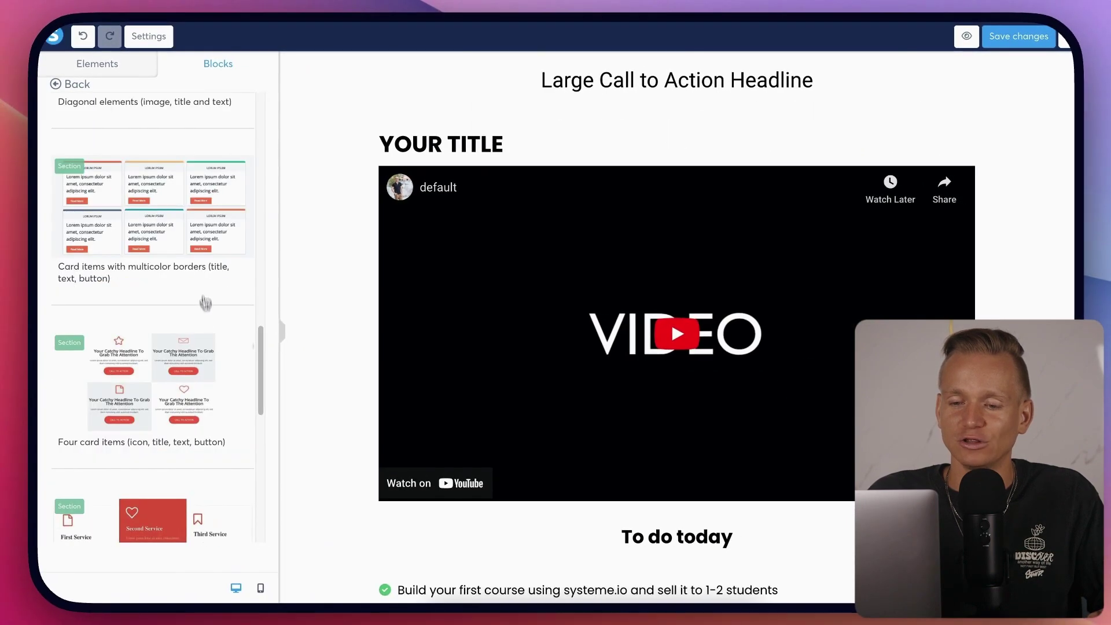
scroll(202, 265, "up", 15)
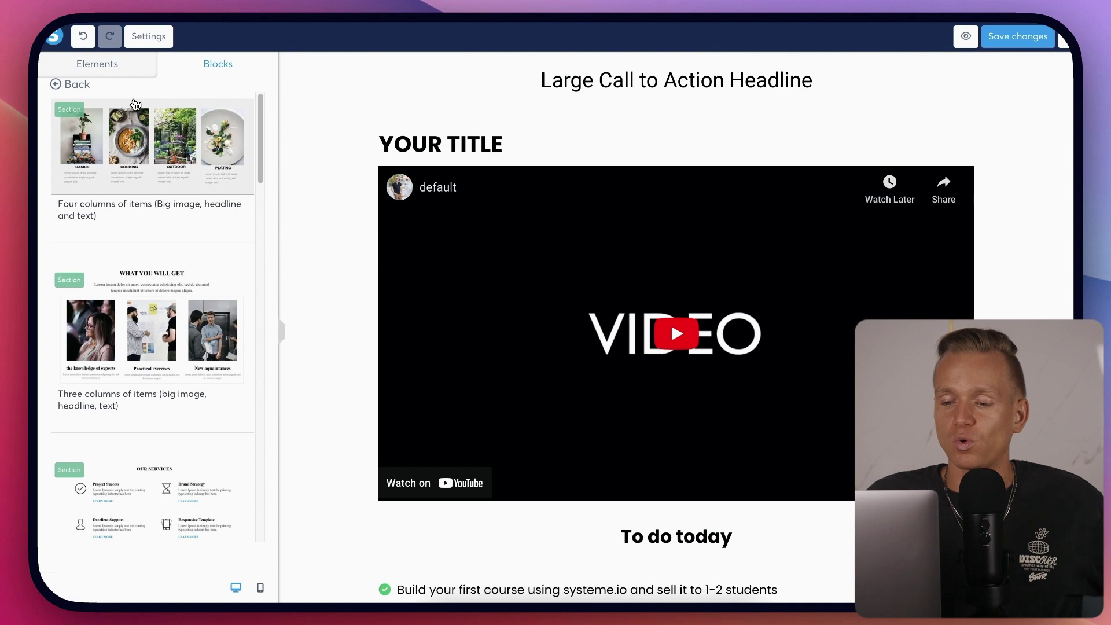
Look over the lesson page's video, "To do today" list and Helpful Resources box
scroll(783, 171, "down", 4)
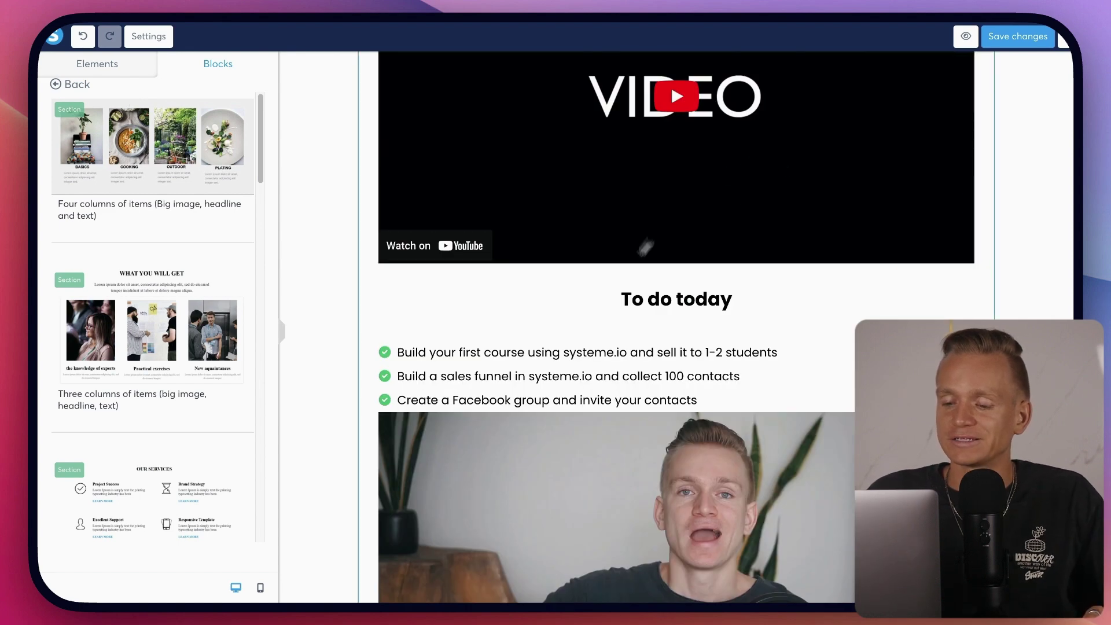
scroll(654, 327, "down", 1)
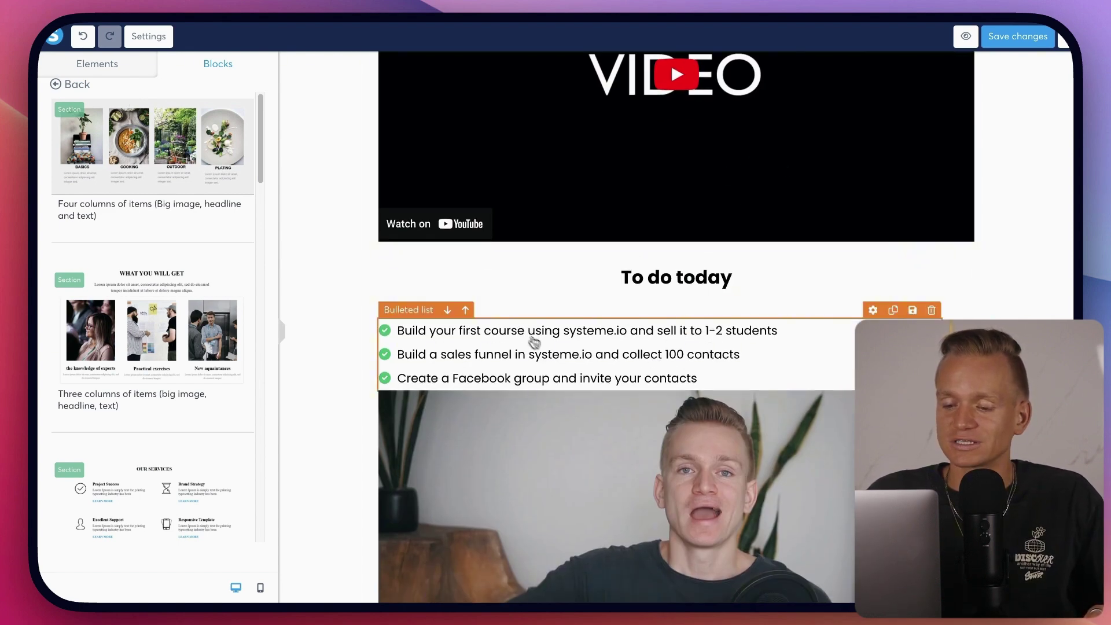
scroll(665, 342, "down", 2)
scroll(654, 318, "down", 3)
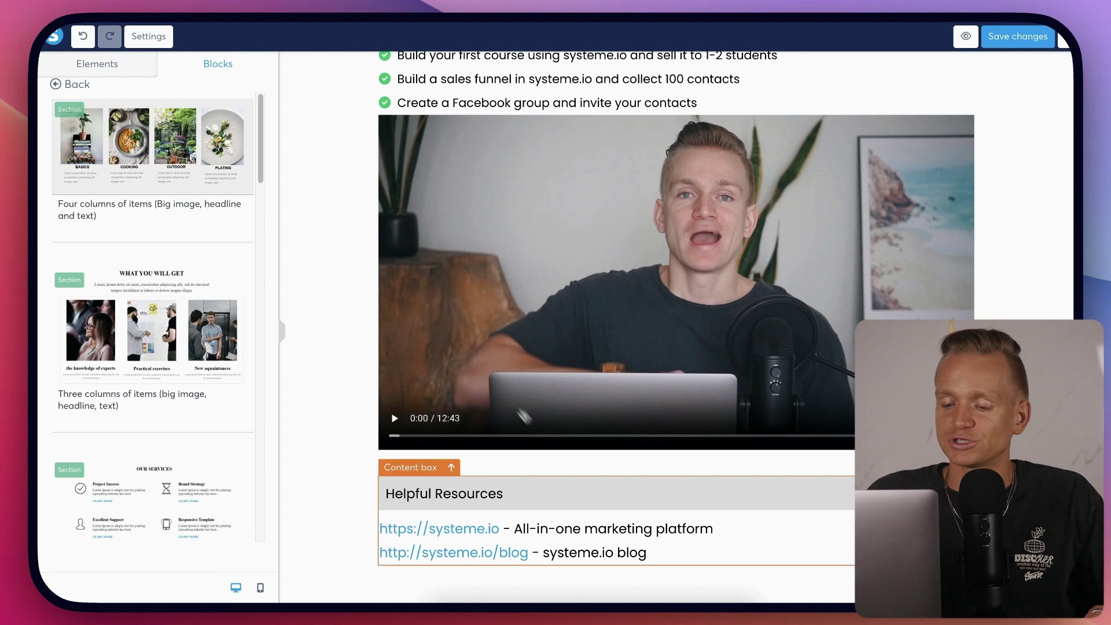
scroll(579, 240, "up", 9)
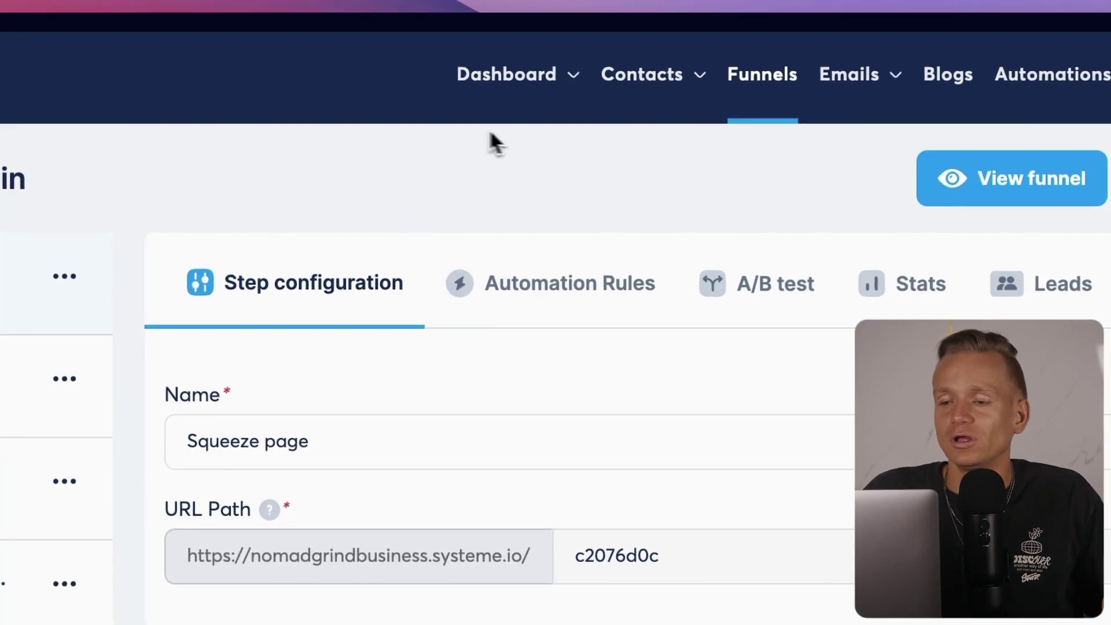
Open the Marketplace and browse its list of affiliate offers
mouse_move(535, 77)
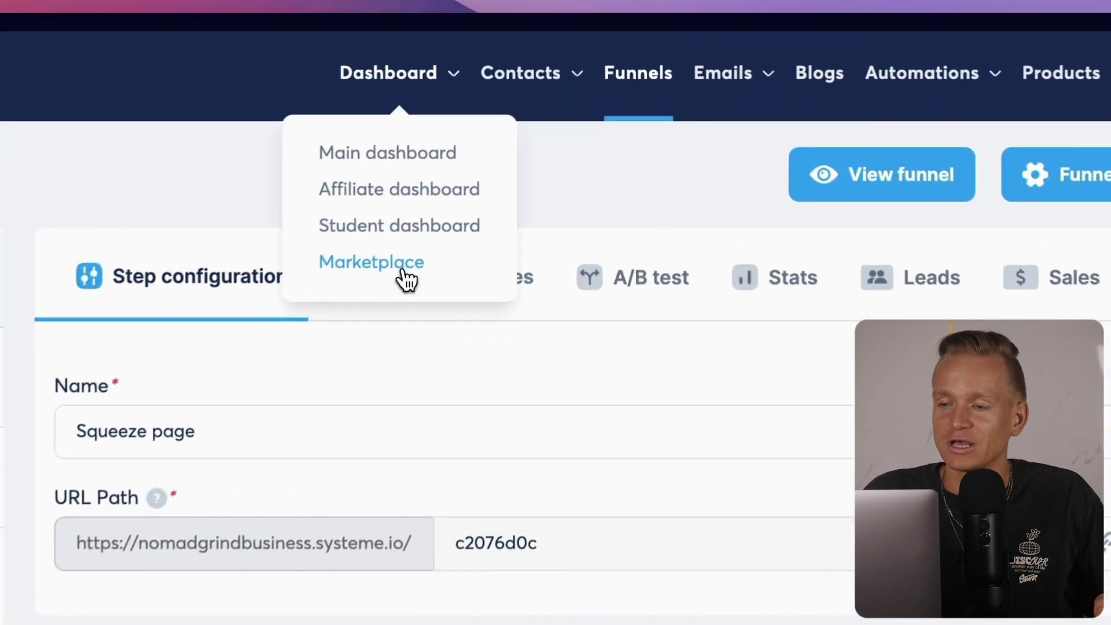
left_click(485, 144)
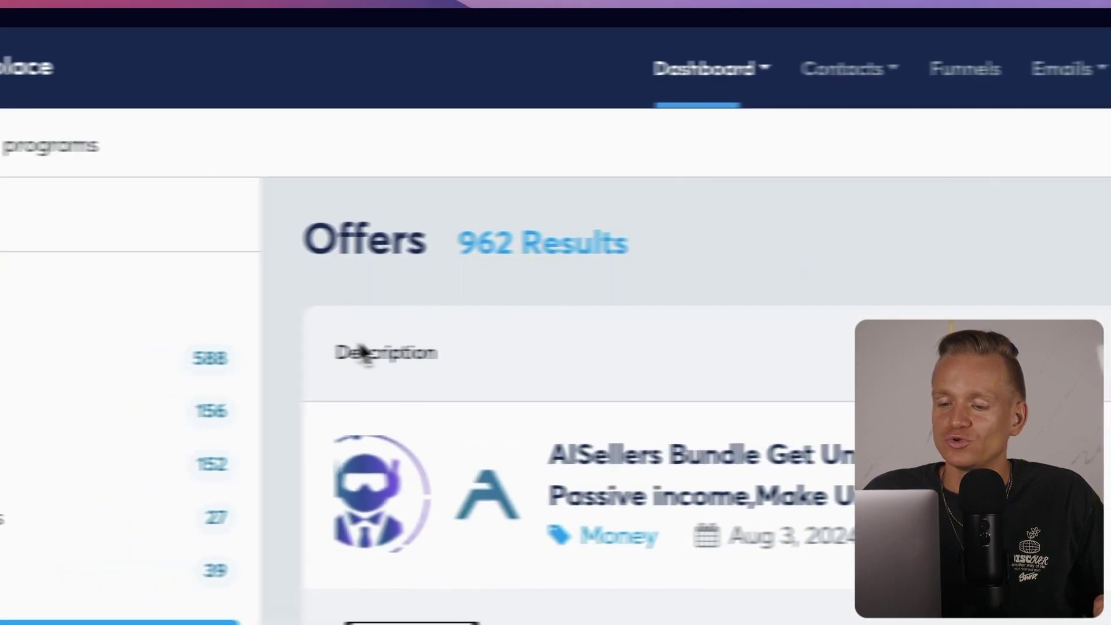
scroll(666, 389, "down", 3)
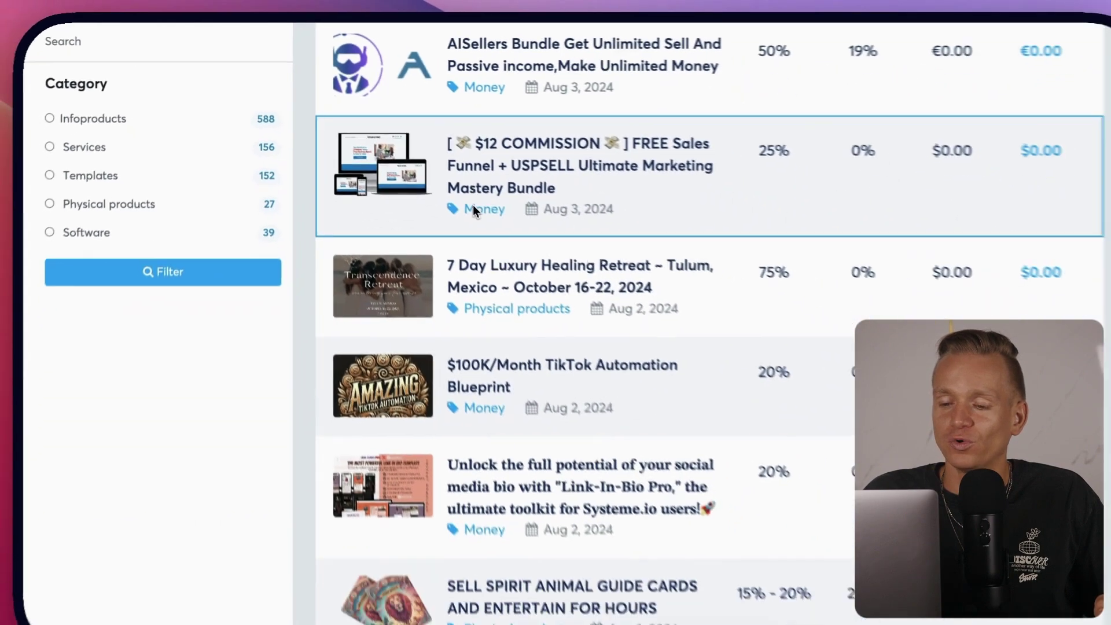
scroll(466, 202, "down", 10)
scroll(458, 200, "up", 15)
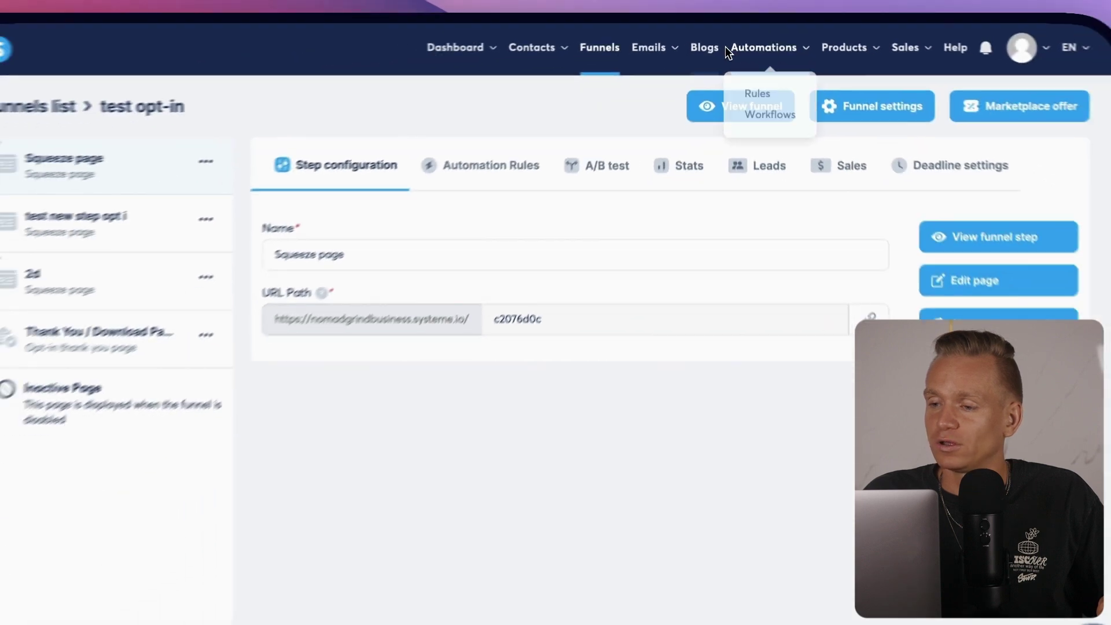
mouse_move(584, 74)
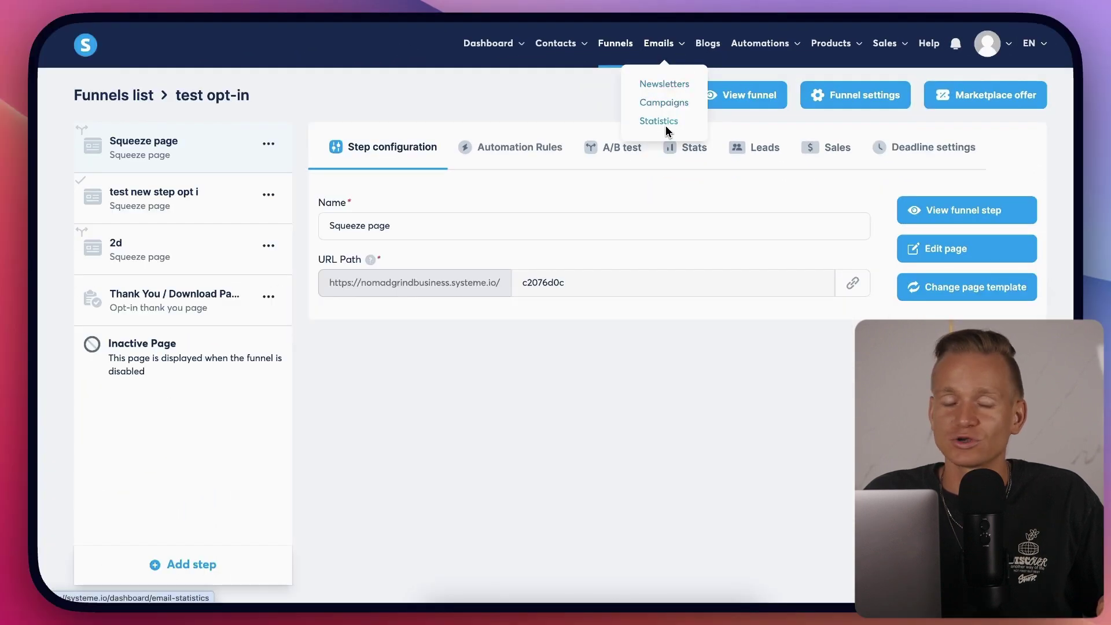
mouse_move(781, 51)
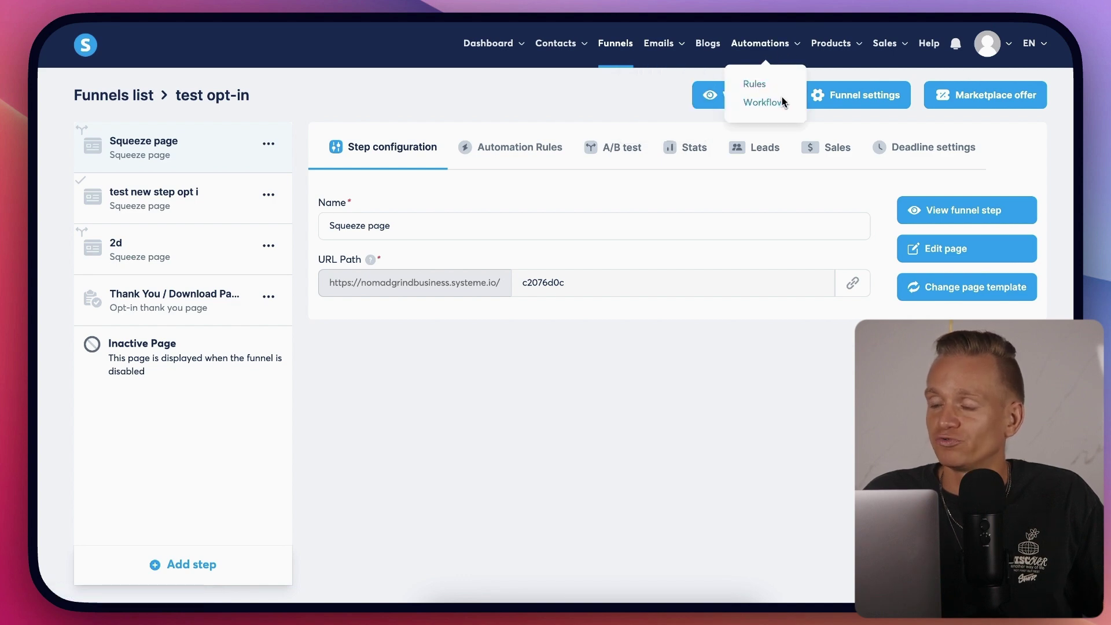
mouse_move(853, 43)
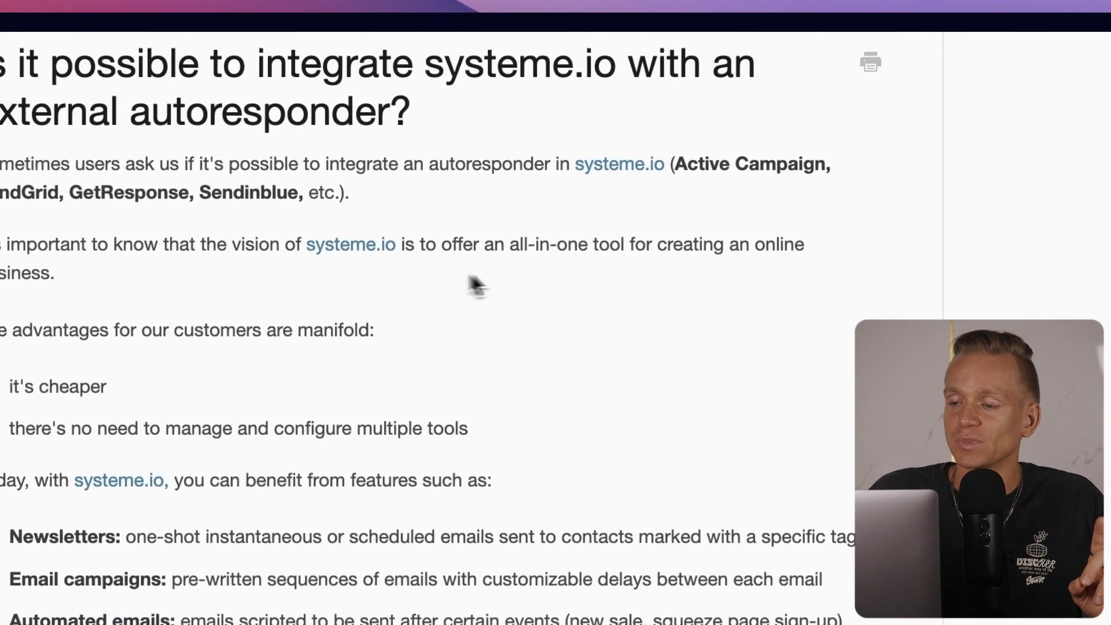
Read the help article on integrating an external autoresponder, including its email features, example workflow and SendGrid, ActiveCampaign and Zapier options
left_click_drag(508, 247, 794, 280)
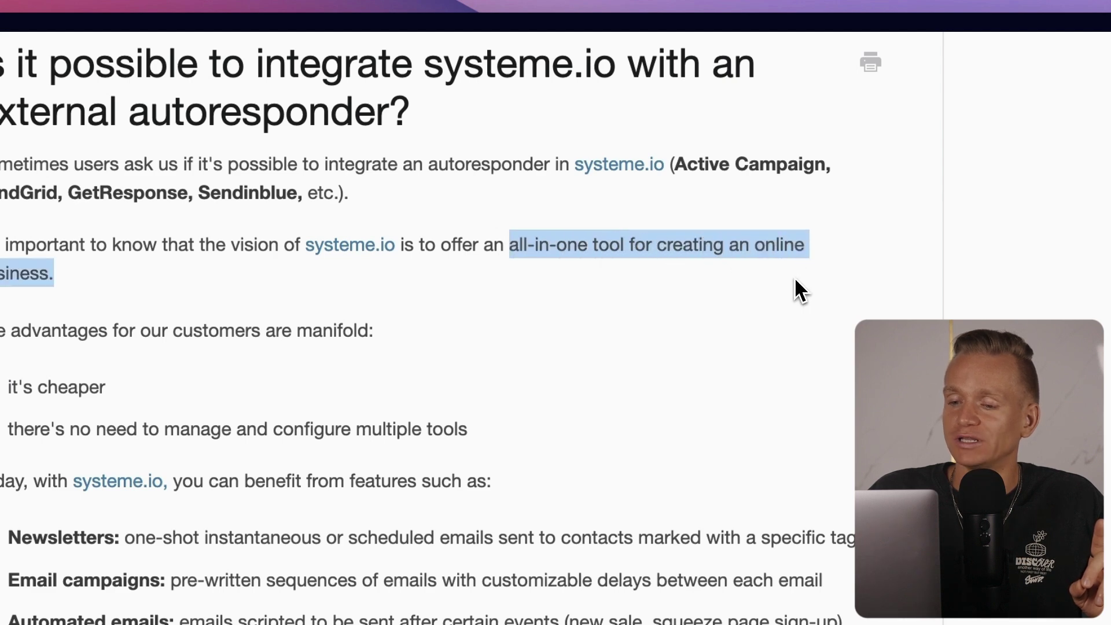
left_click(401, 286)
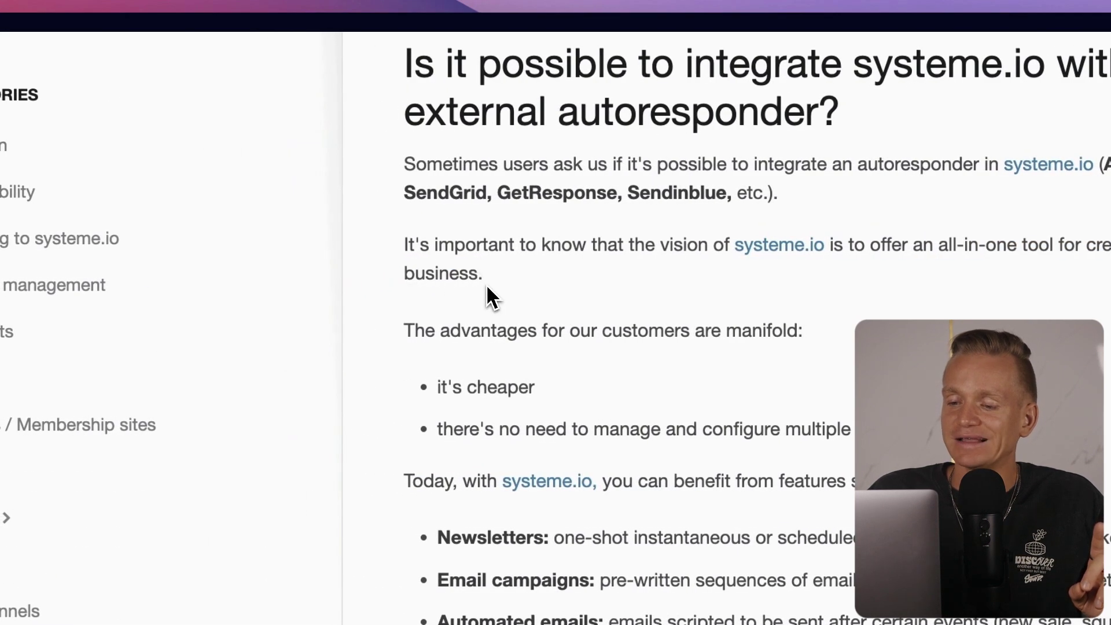
scroll(487, 286, "down", 1)
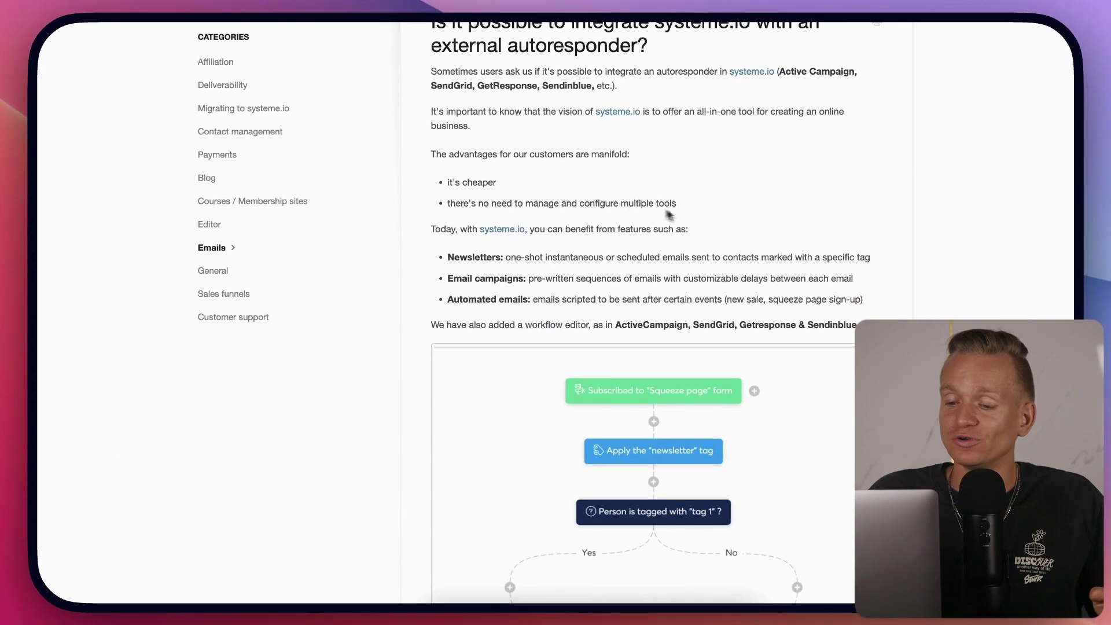
scroll(677, 218, "down", 3)
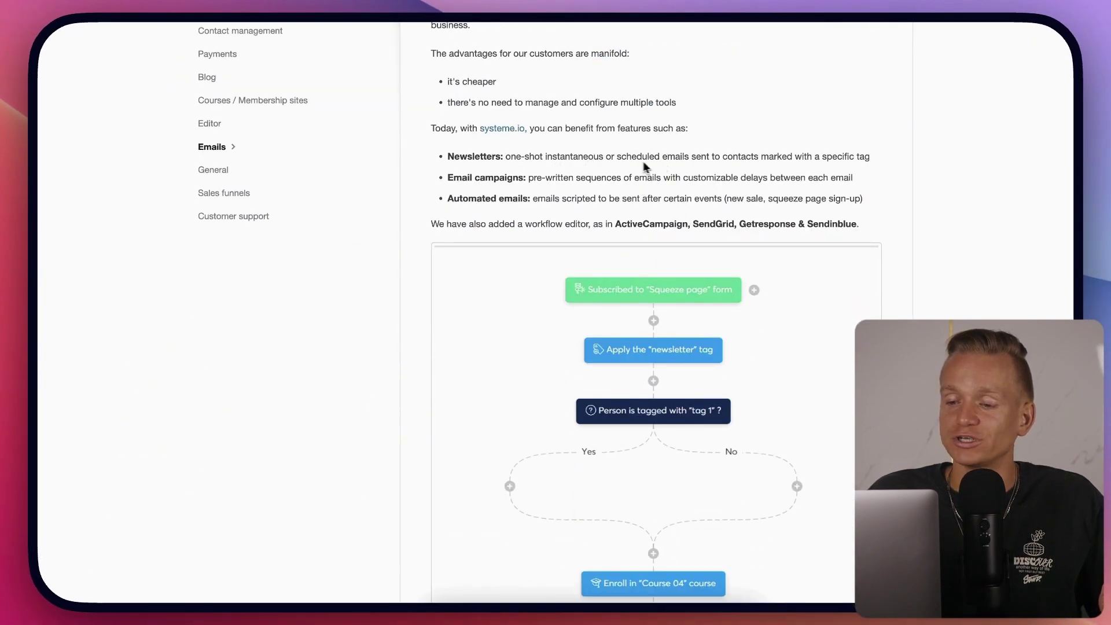
left_click_drag(448, 157, 500, 156)
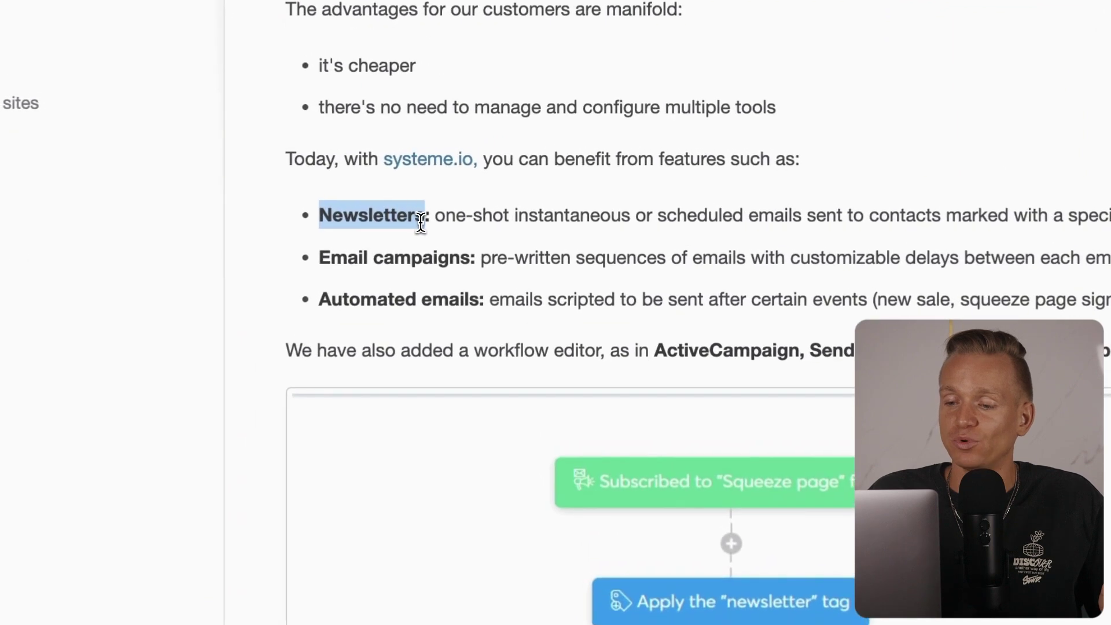
scroll(636, 289, "down", 1)
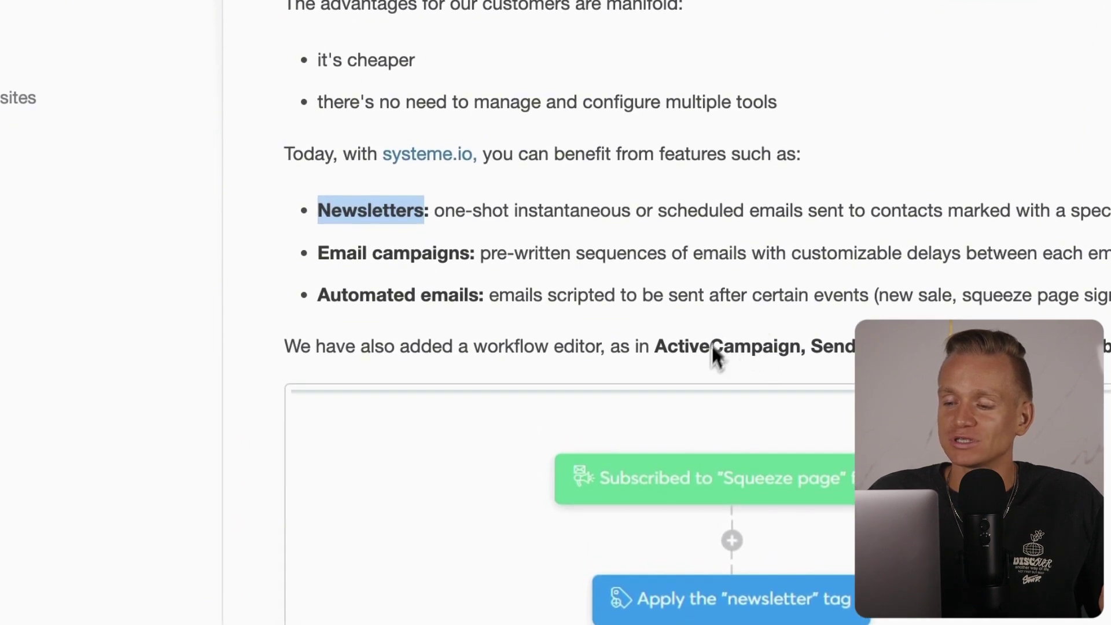
scroll(716, 352, "down", 8)
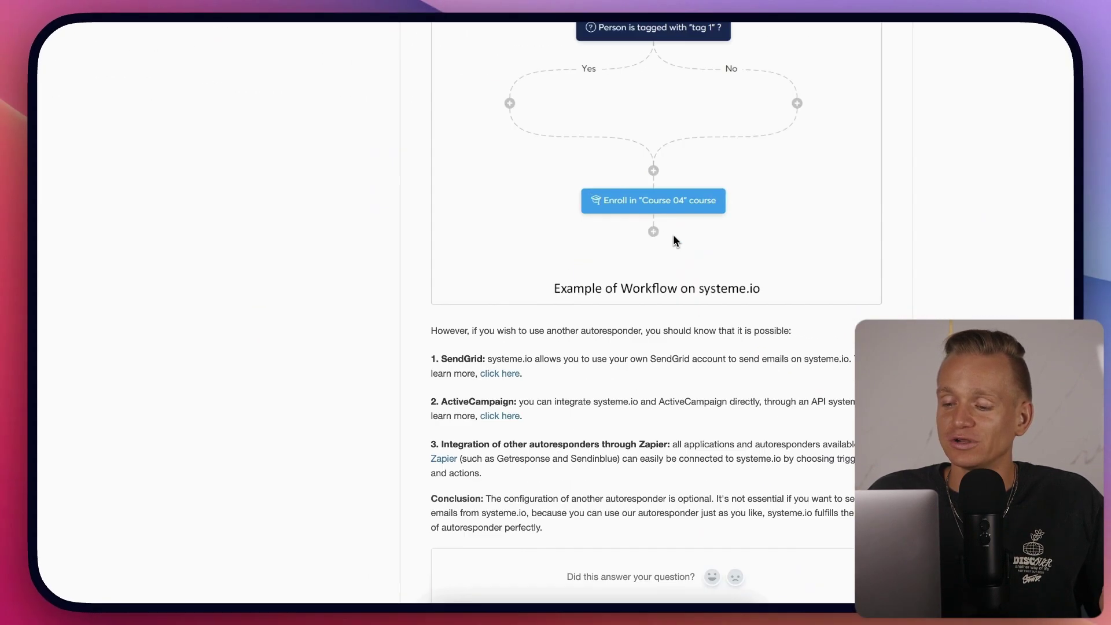
scroll(675, 237, "down", 4)
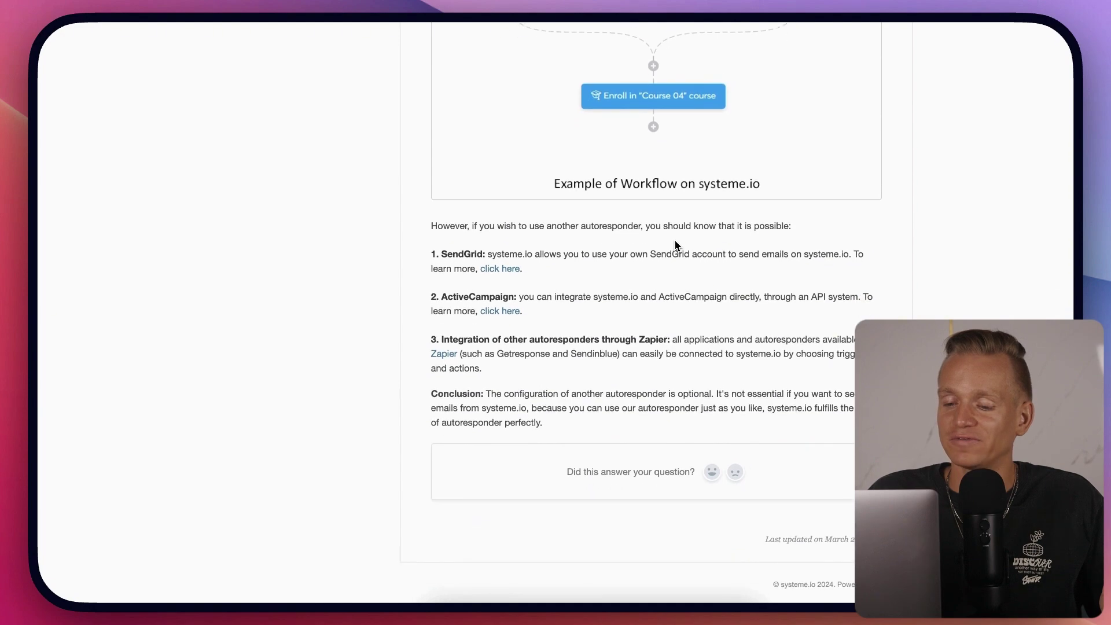
scroll(675, 240, "up", 15)
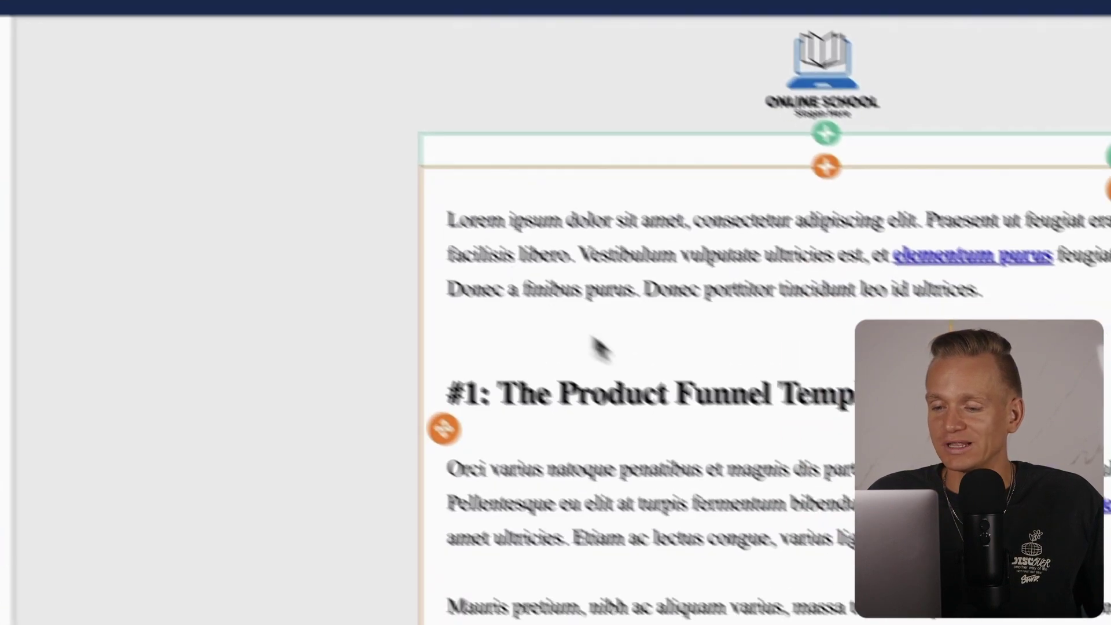
Look over the newsletter's product, webinar and launch funnel sections again in the email editor
scroll(712, 384, "down", 15)
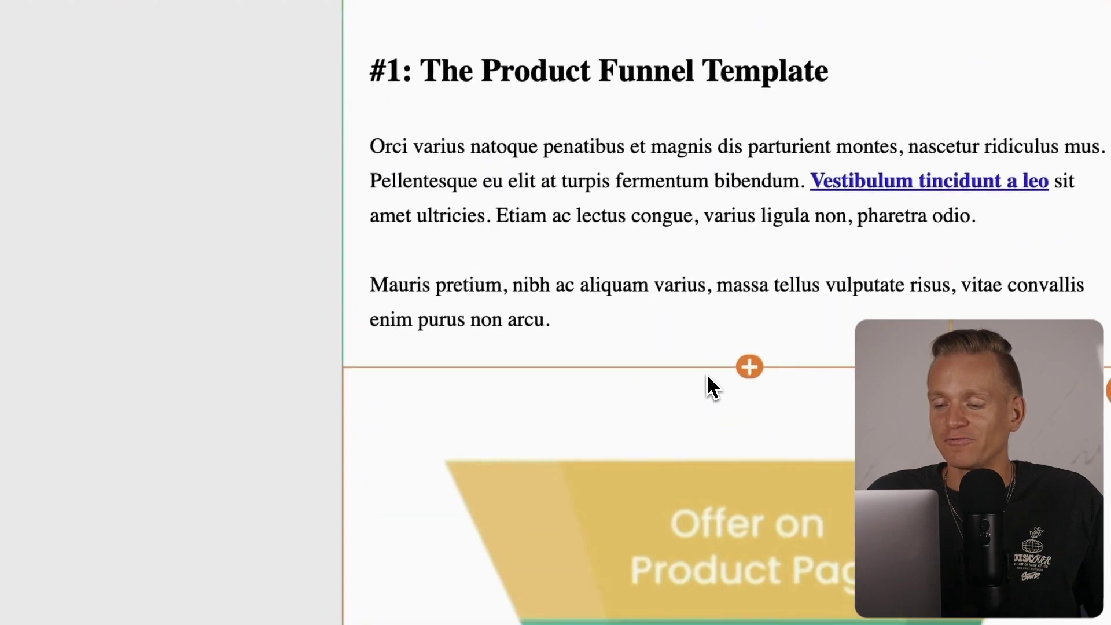
scroll(712, 388, "down", 15)
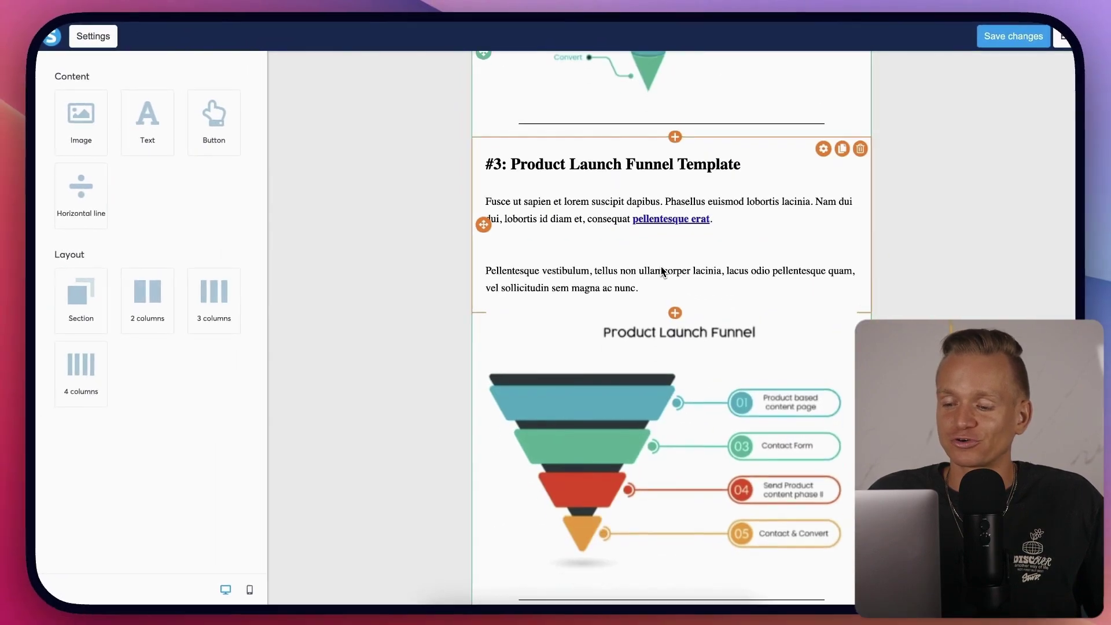
scroll(663, 268, "up", 20)
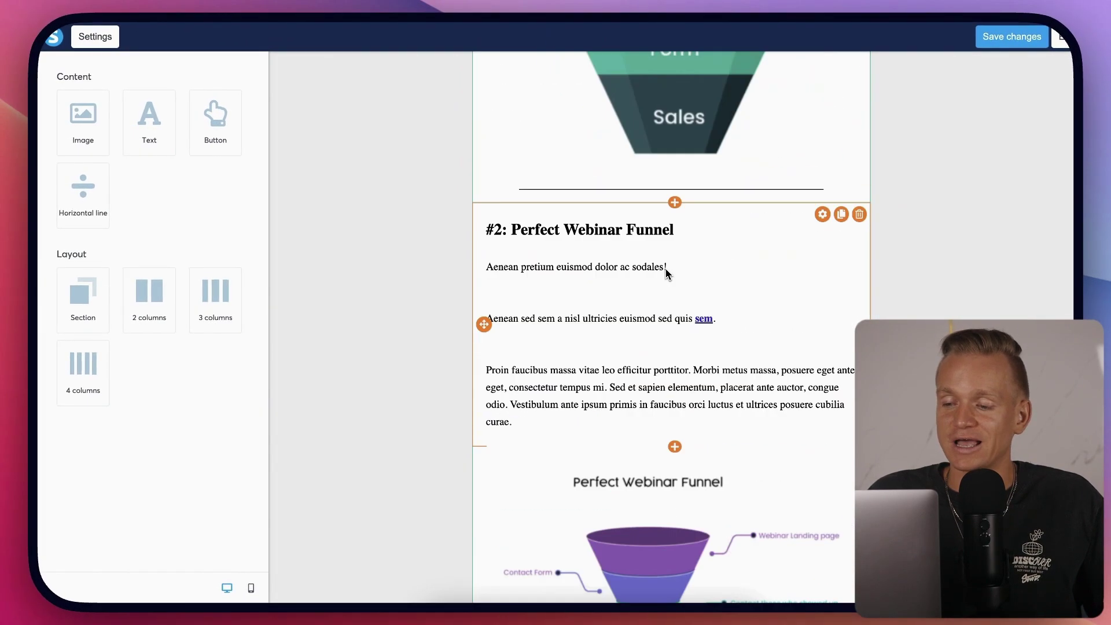